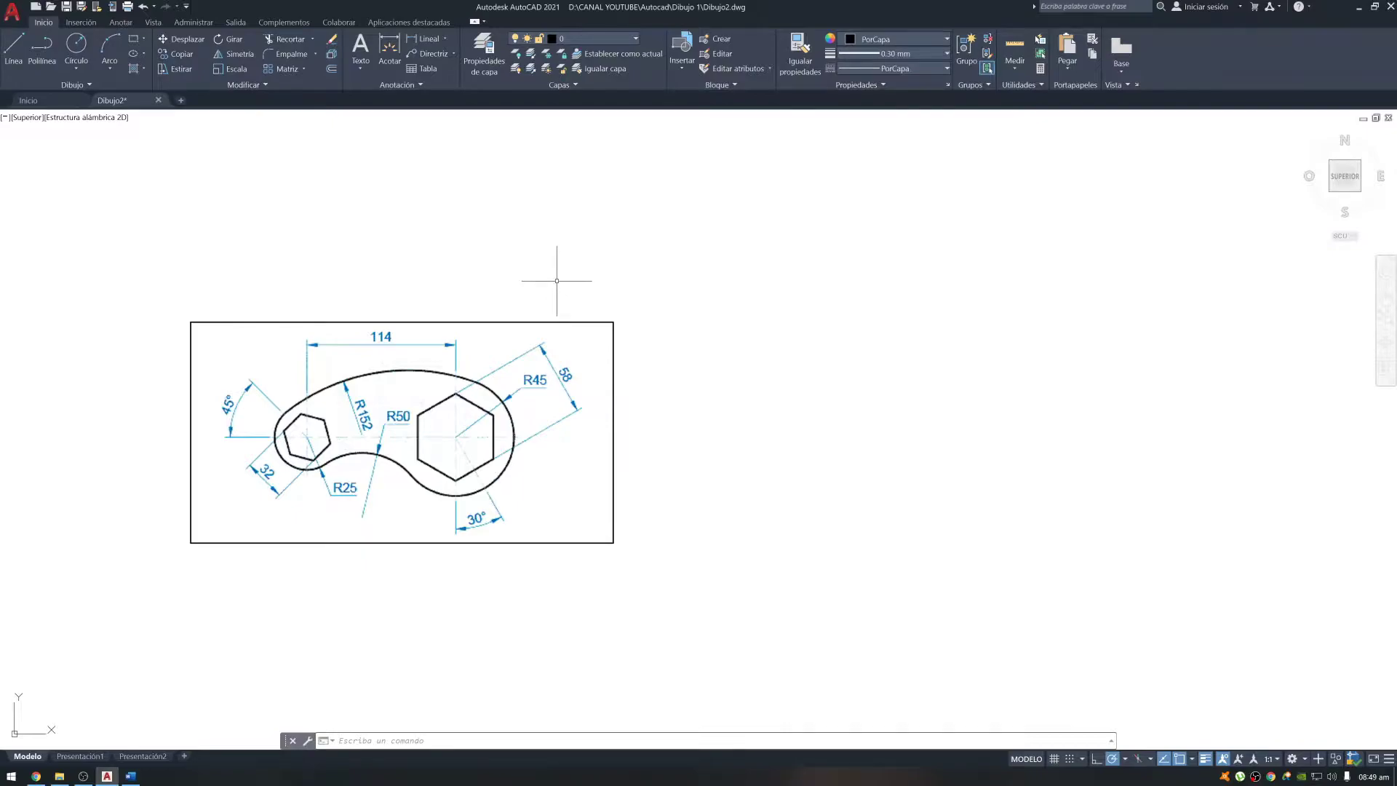
Step: Draw a radius-25 circle to the right of the reference image with the C command
type("c")
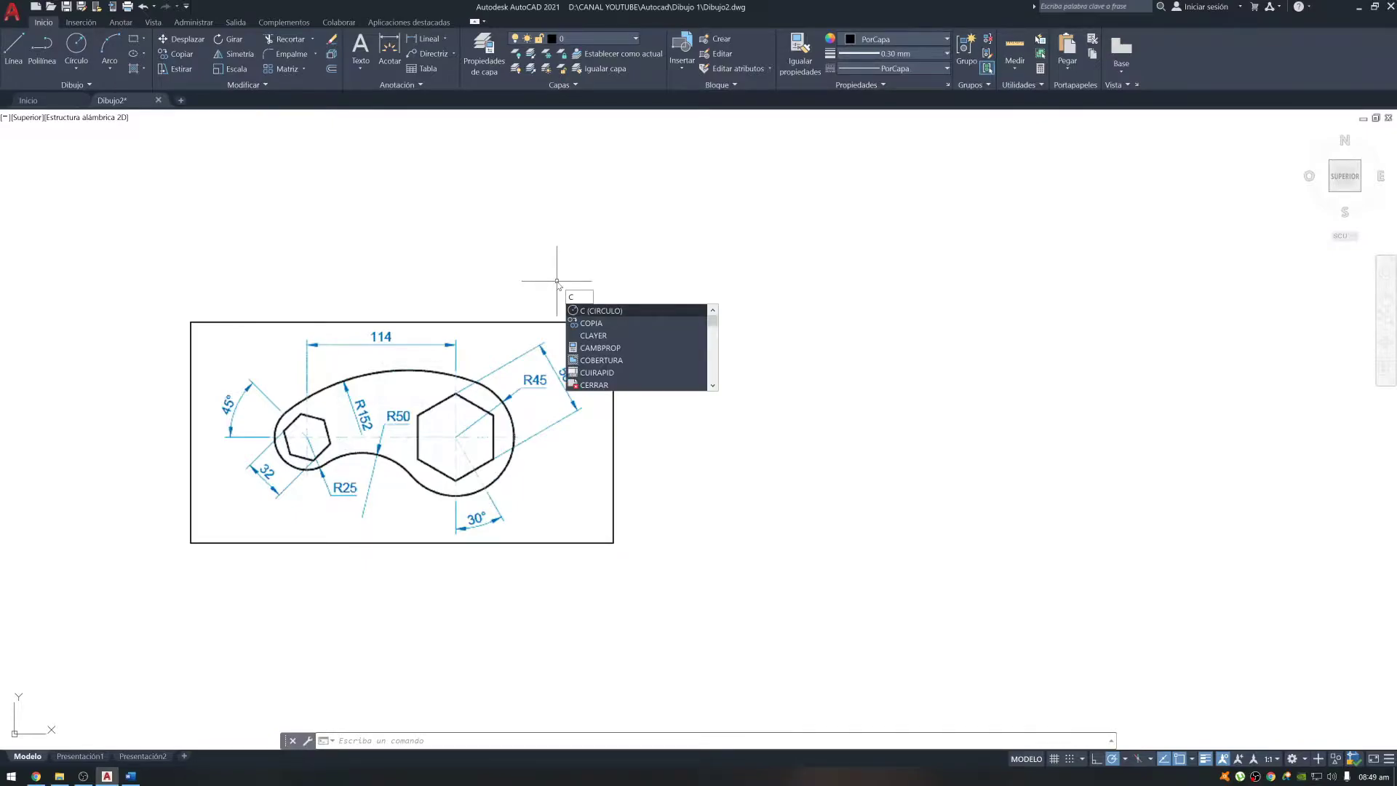
key("Return")
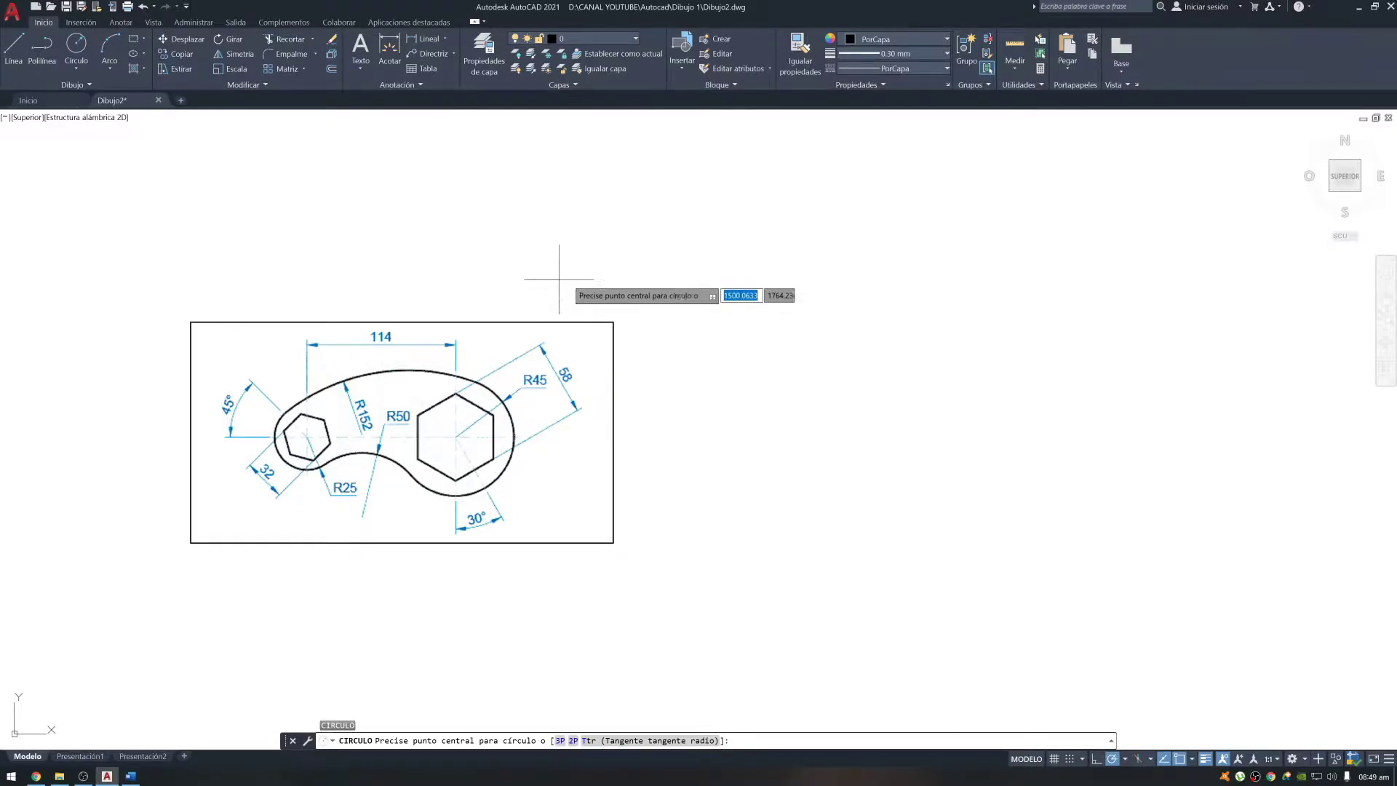
left_click(850, 413)
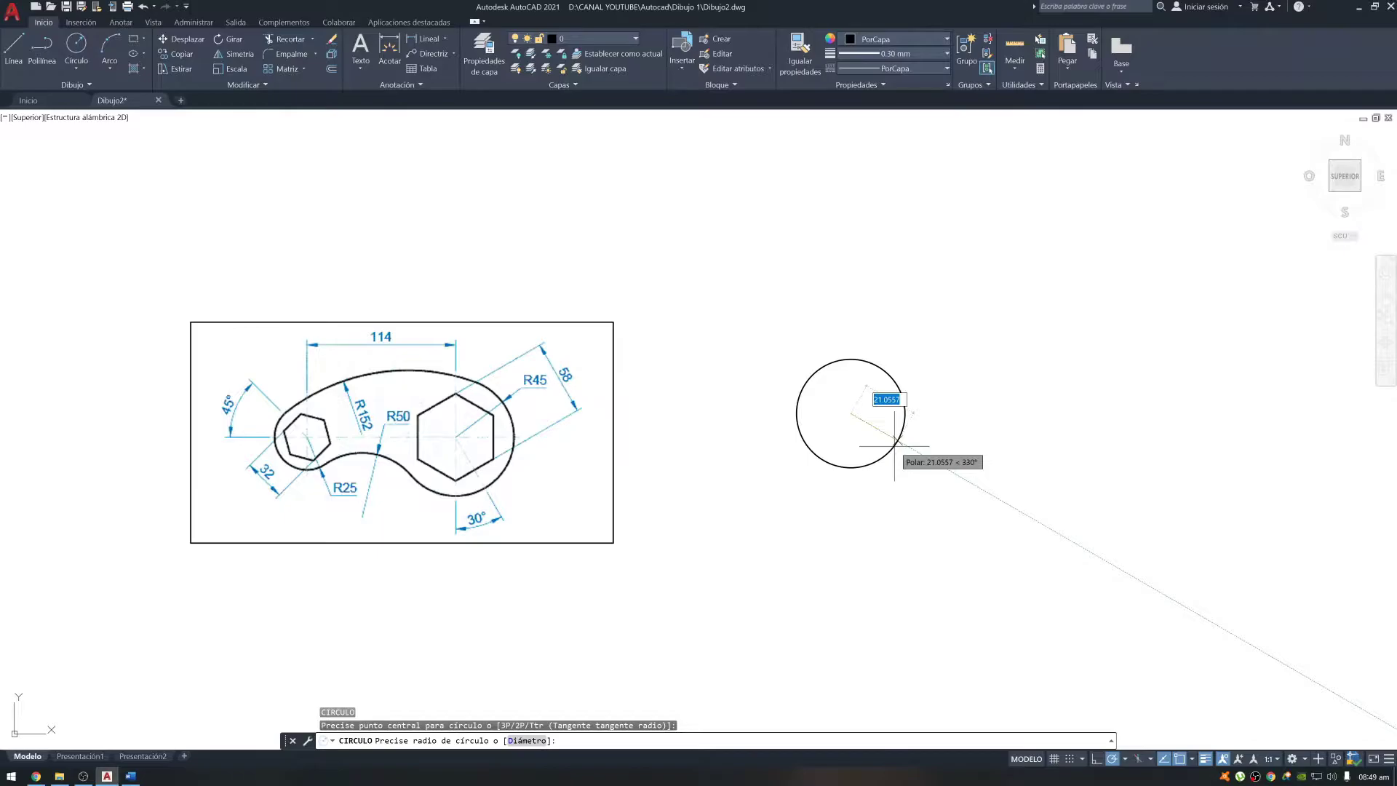
type("25")
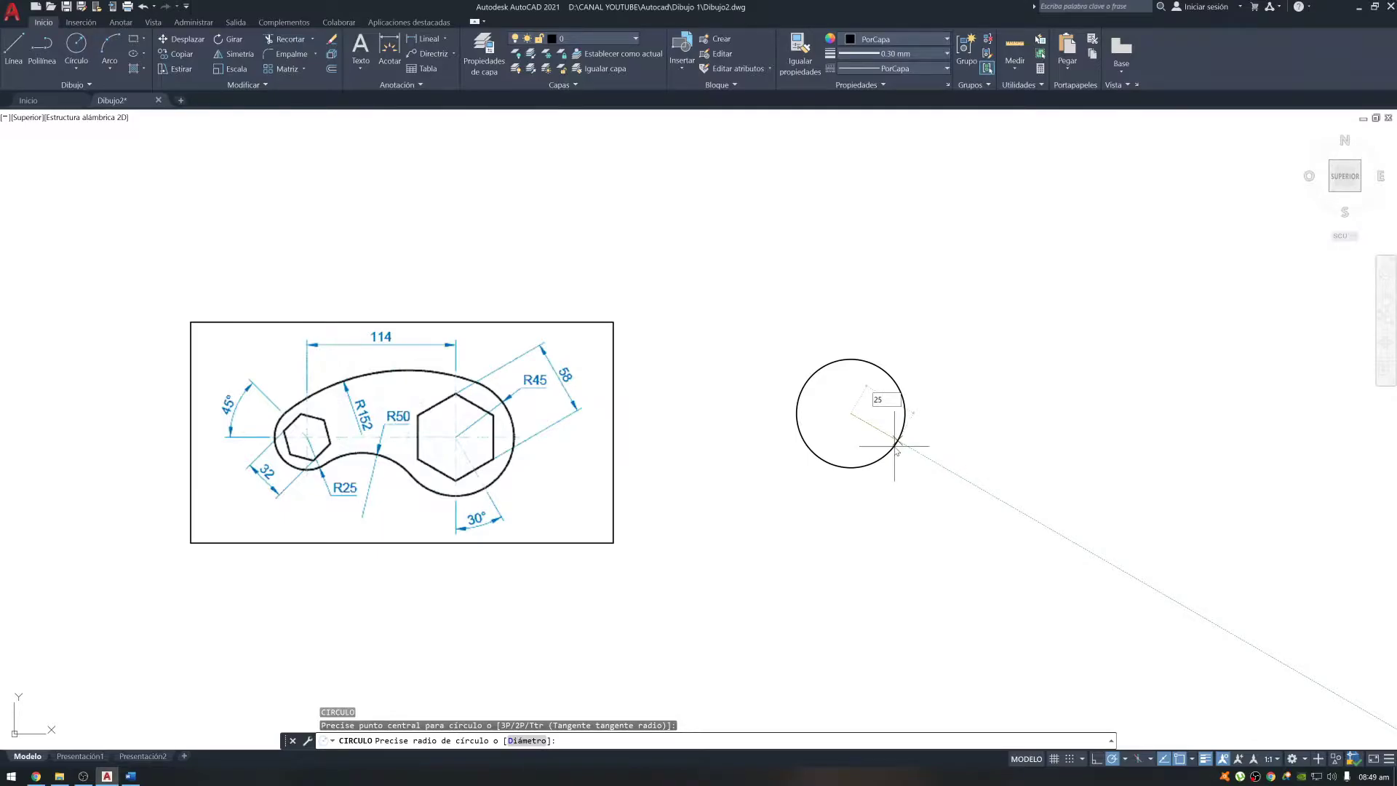
key("Return")
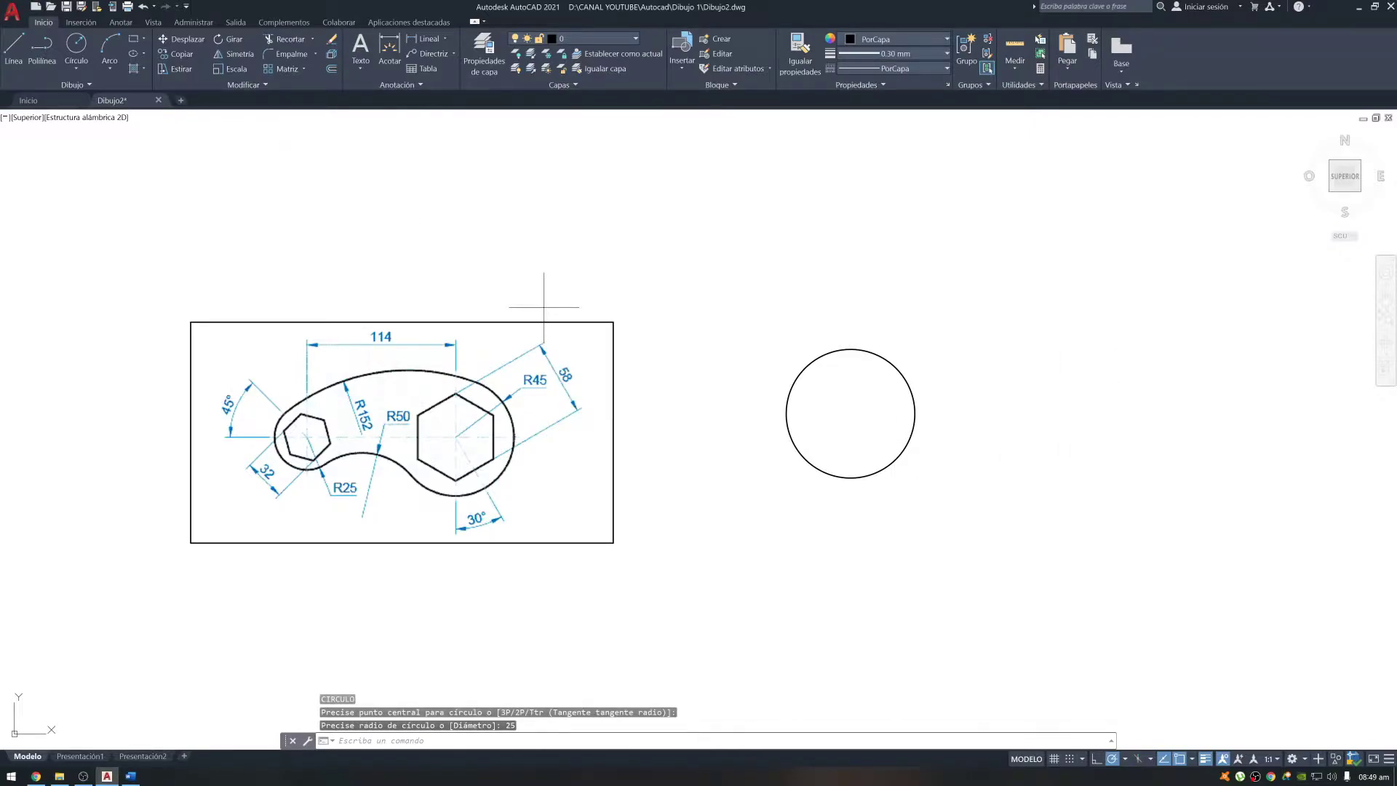
key("Return")
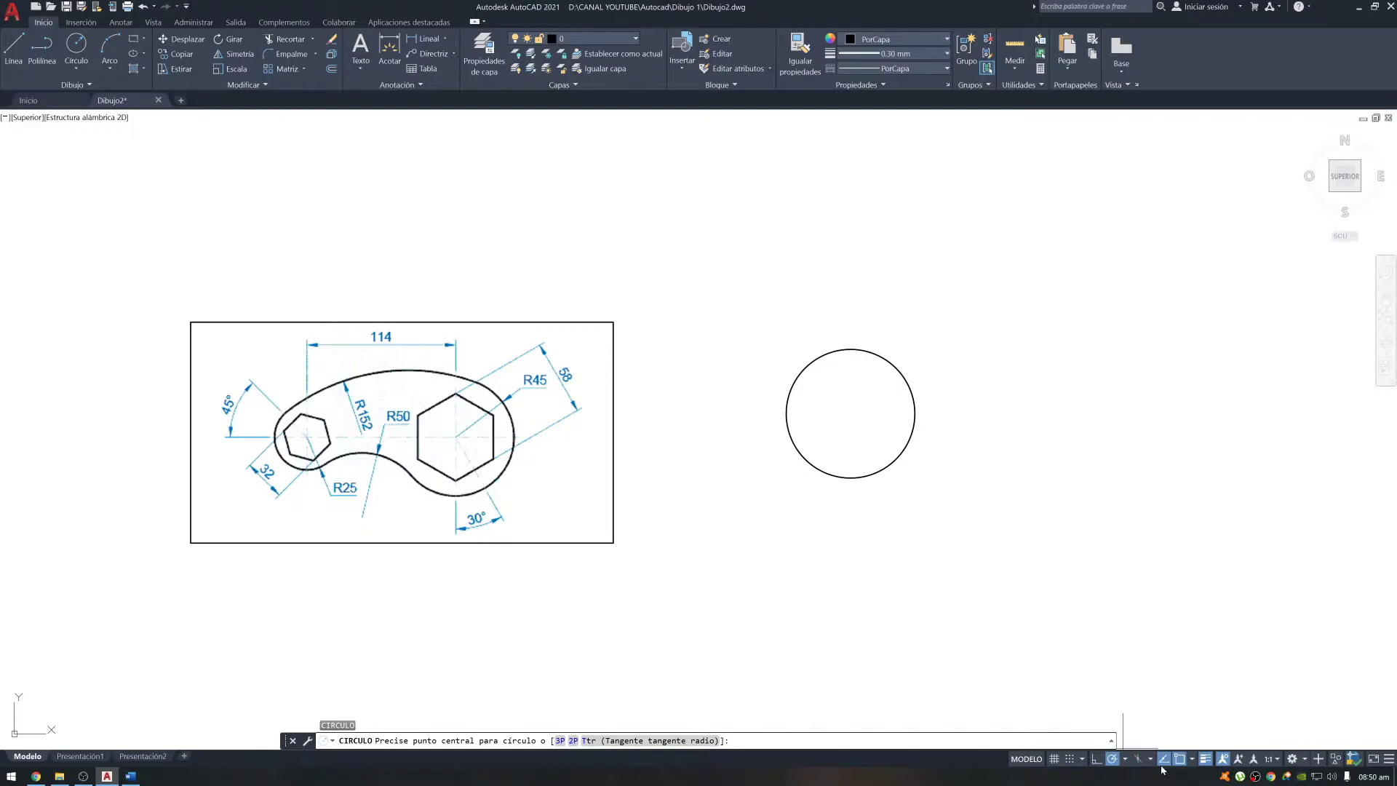
Step: With Centre snap tracking, place a radius-45 circle 114 right of the small circle's centre
left_click(1191, 760)
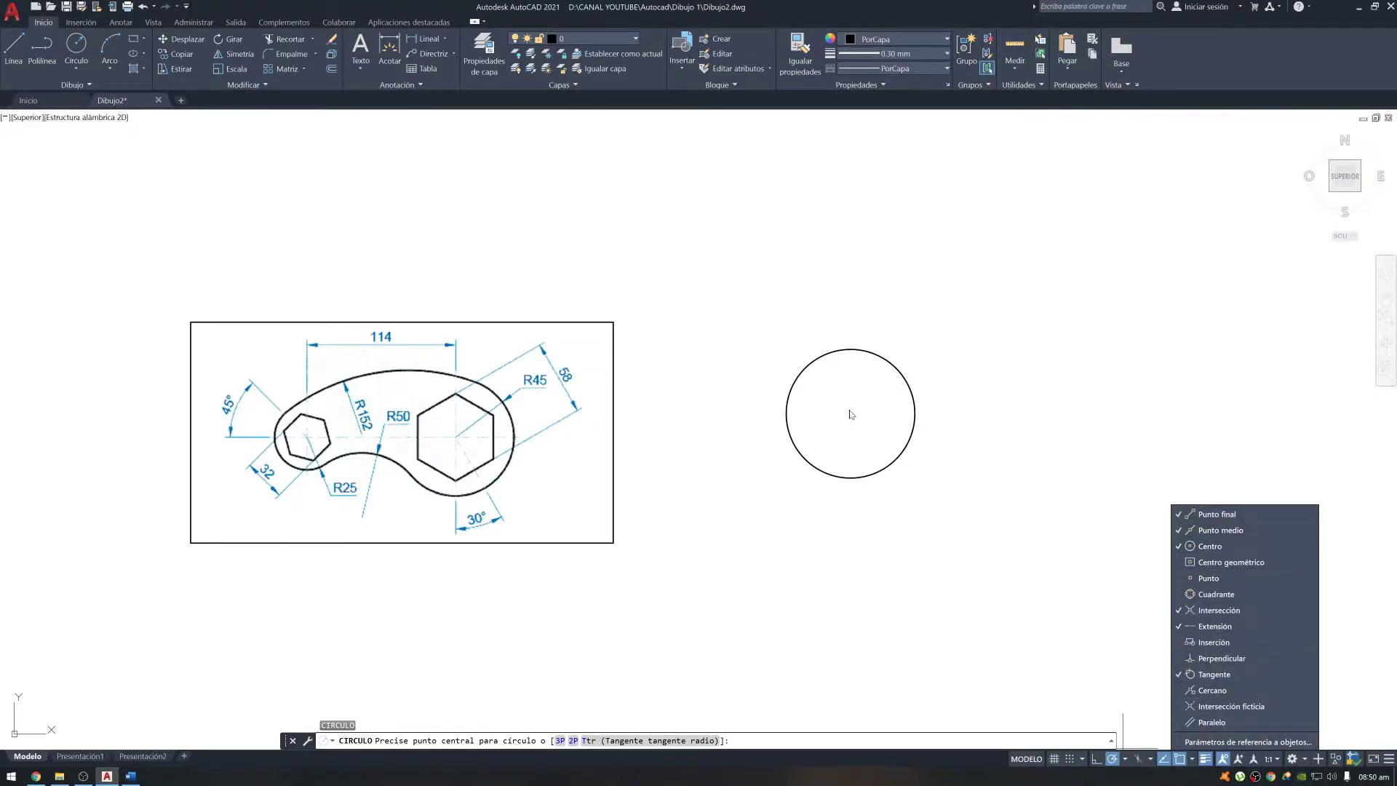
left_click(897, 543)
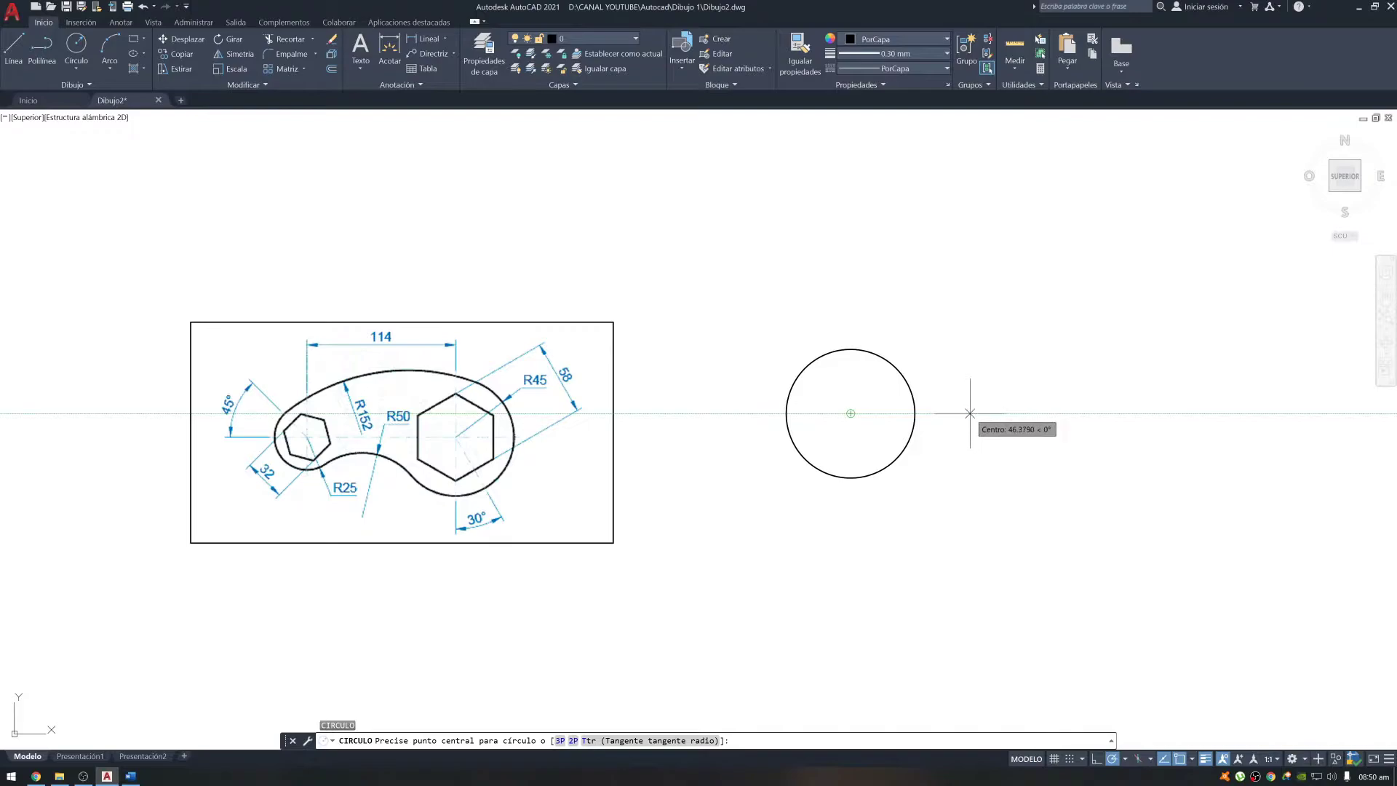
type("114")
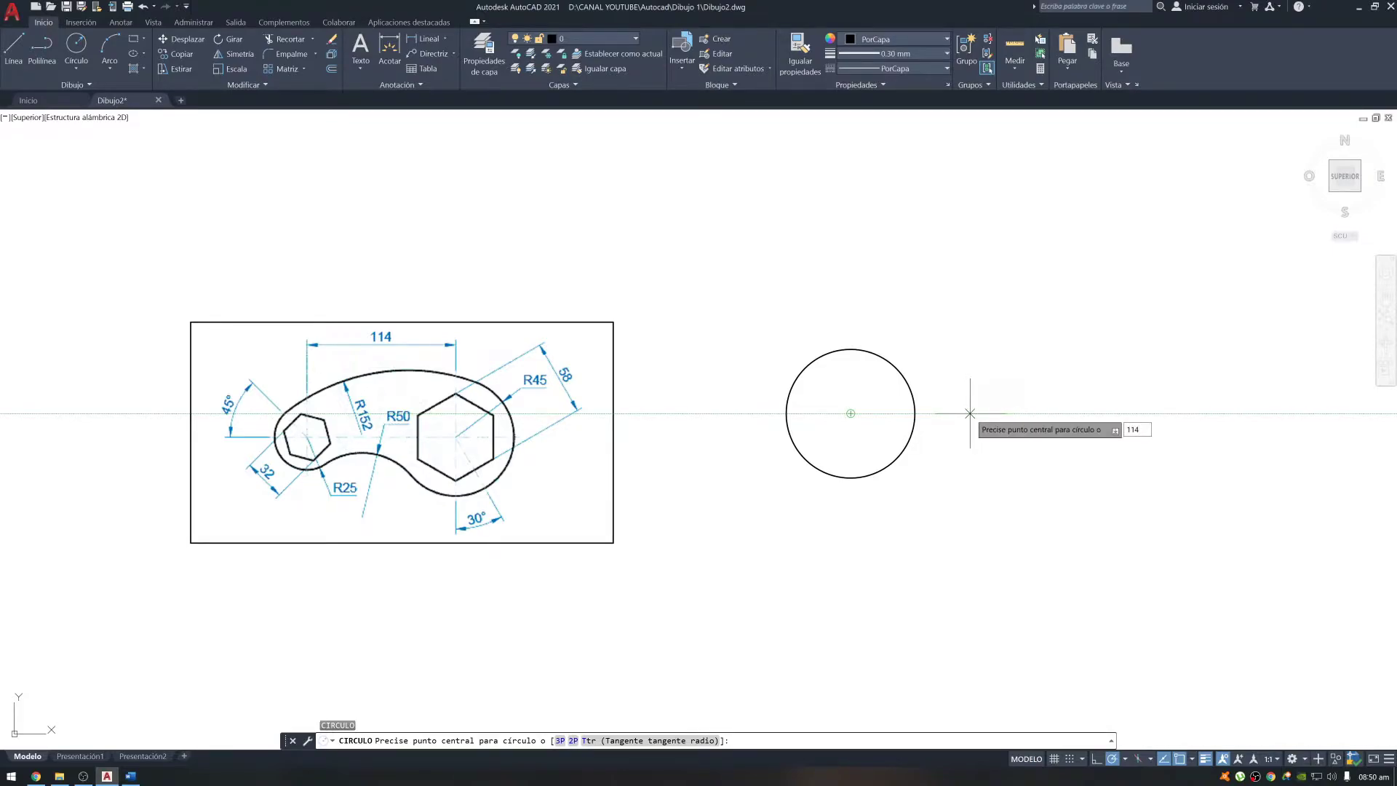
key("Return")
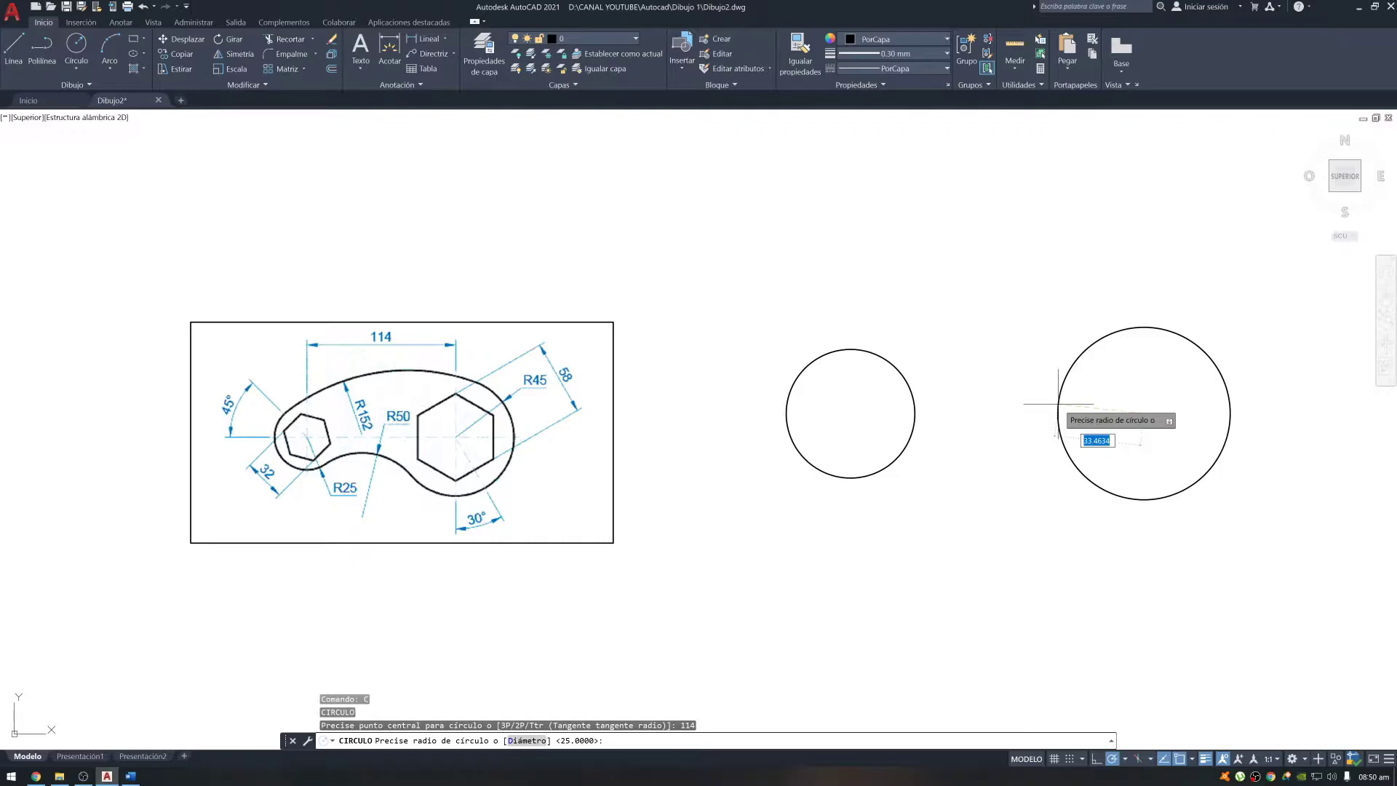
type("4")
type("5")
key("Return")
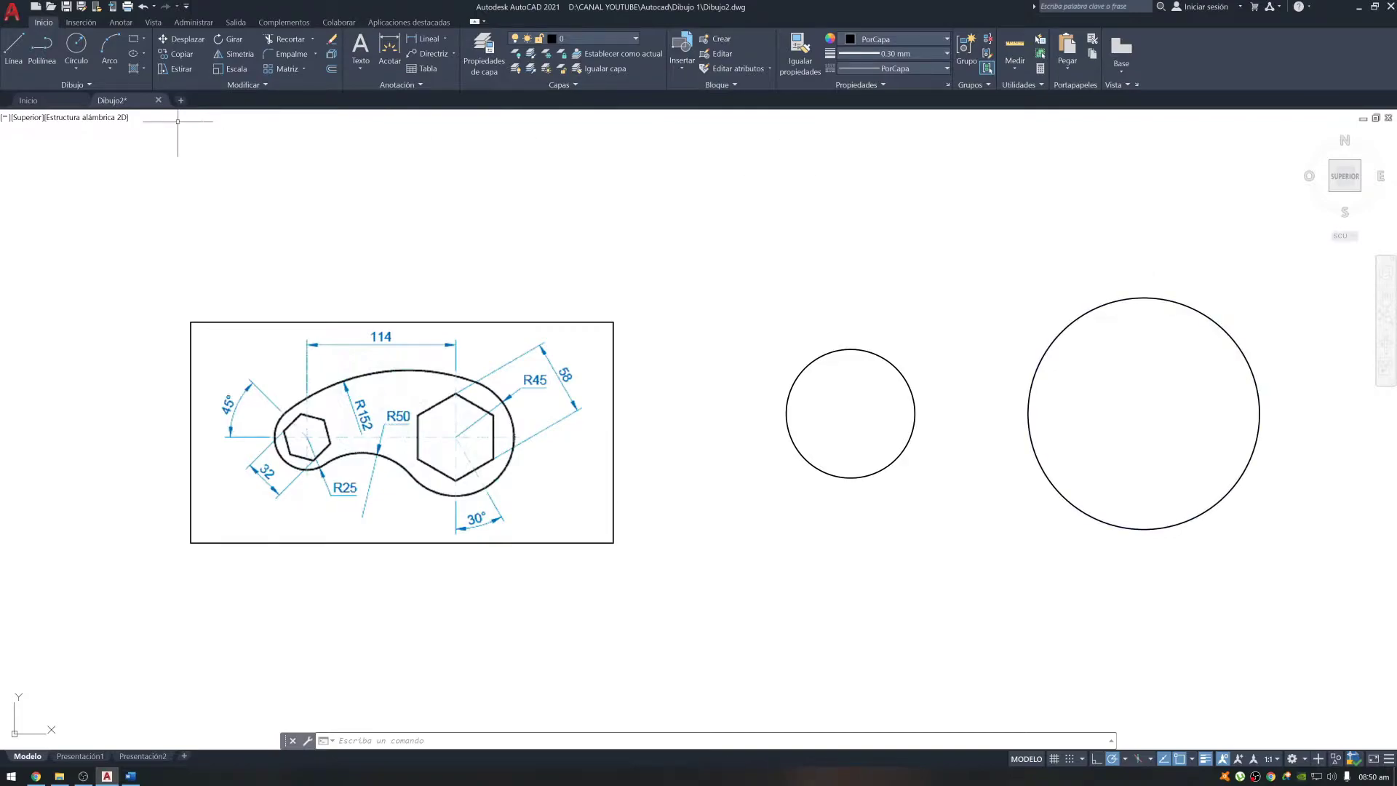
Step: Draw a Tan, Tan, Radius circle of radius 152 touching the small and large circles
left_click(78, 75)
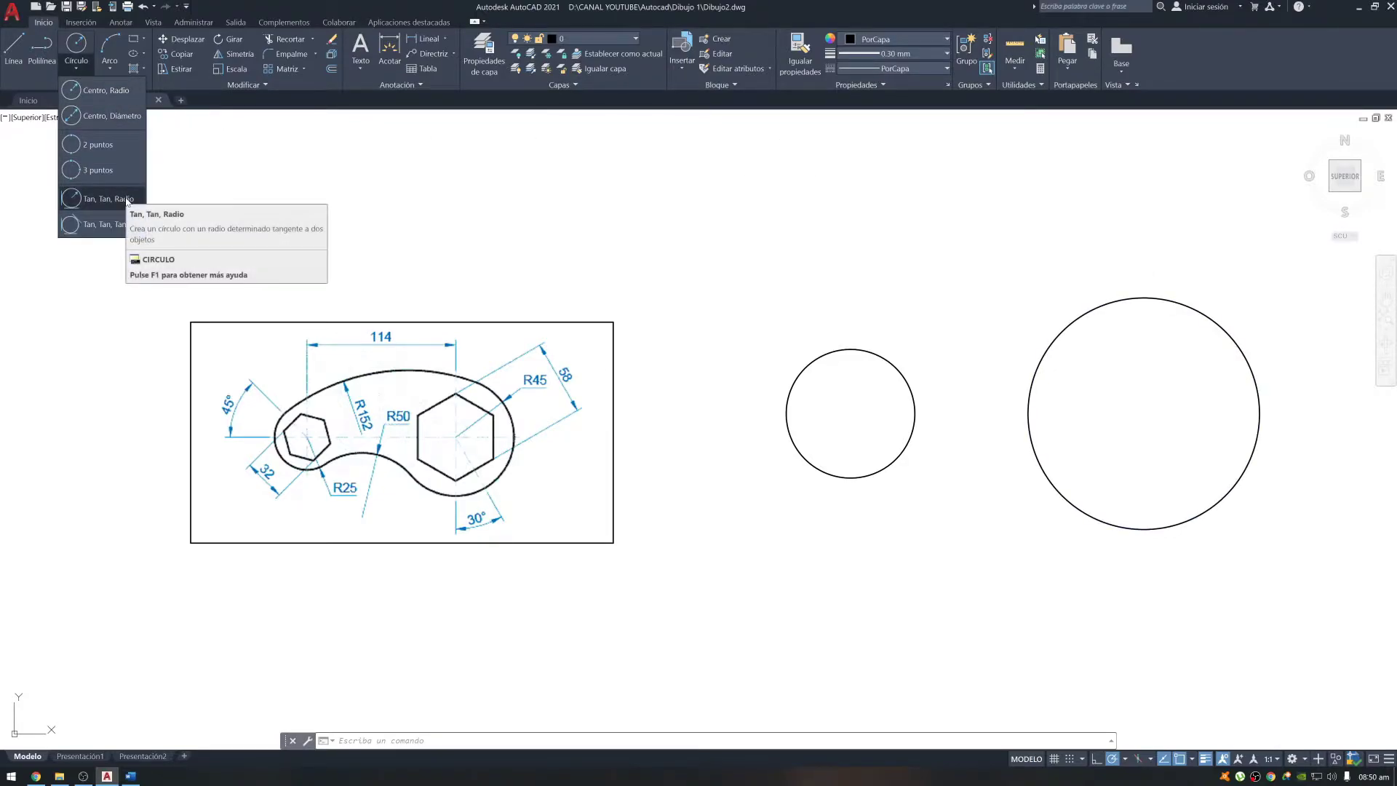
left_click(127, 201)
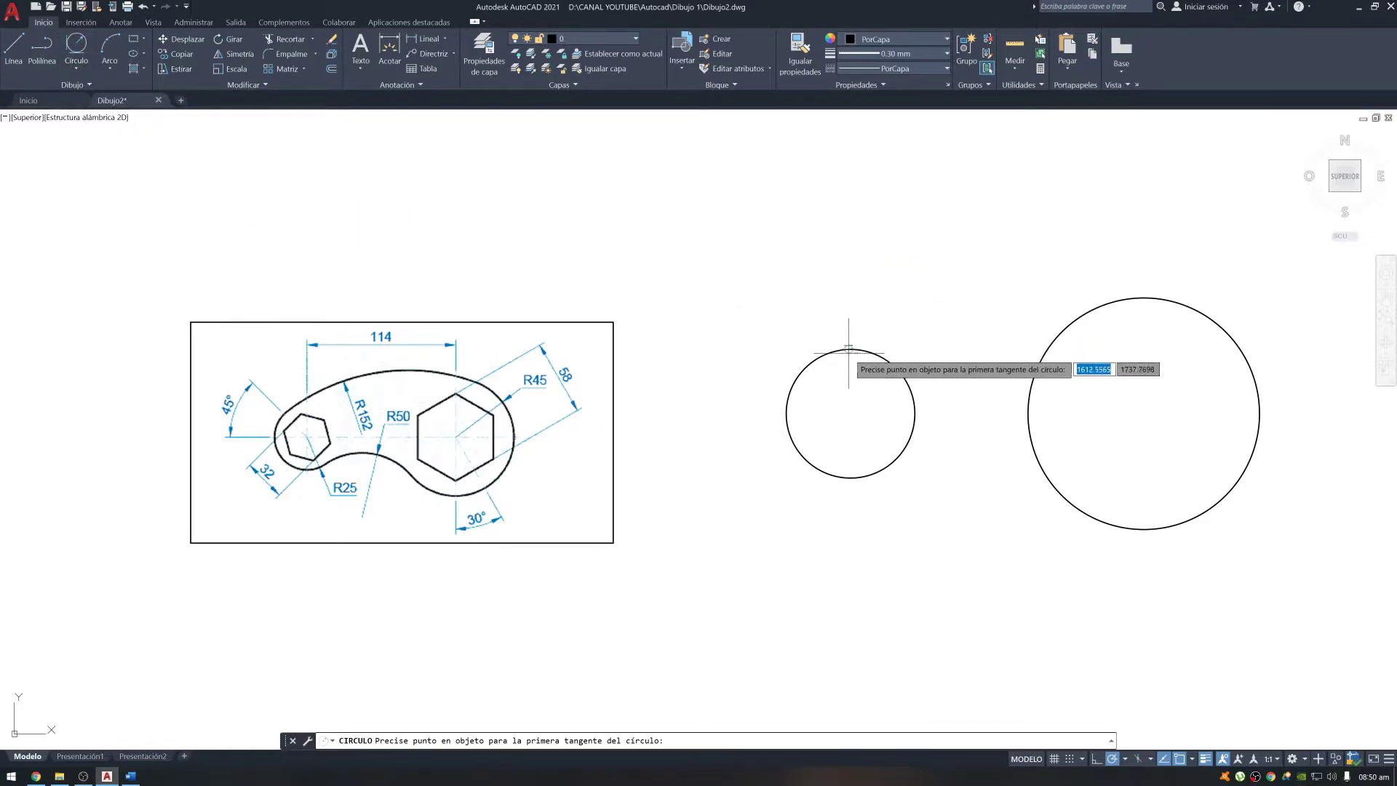
left_click(809, 363)
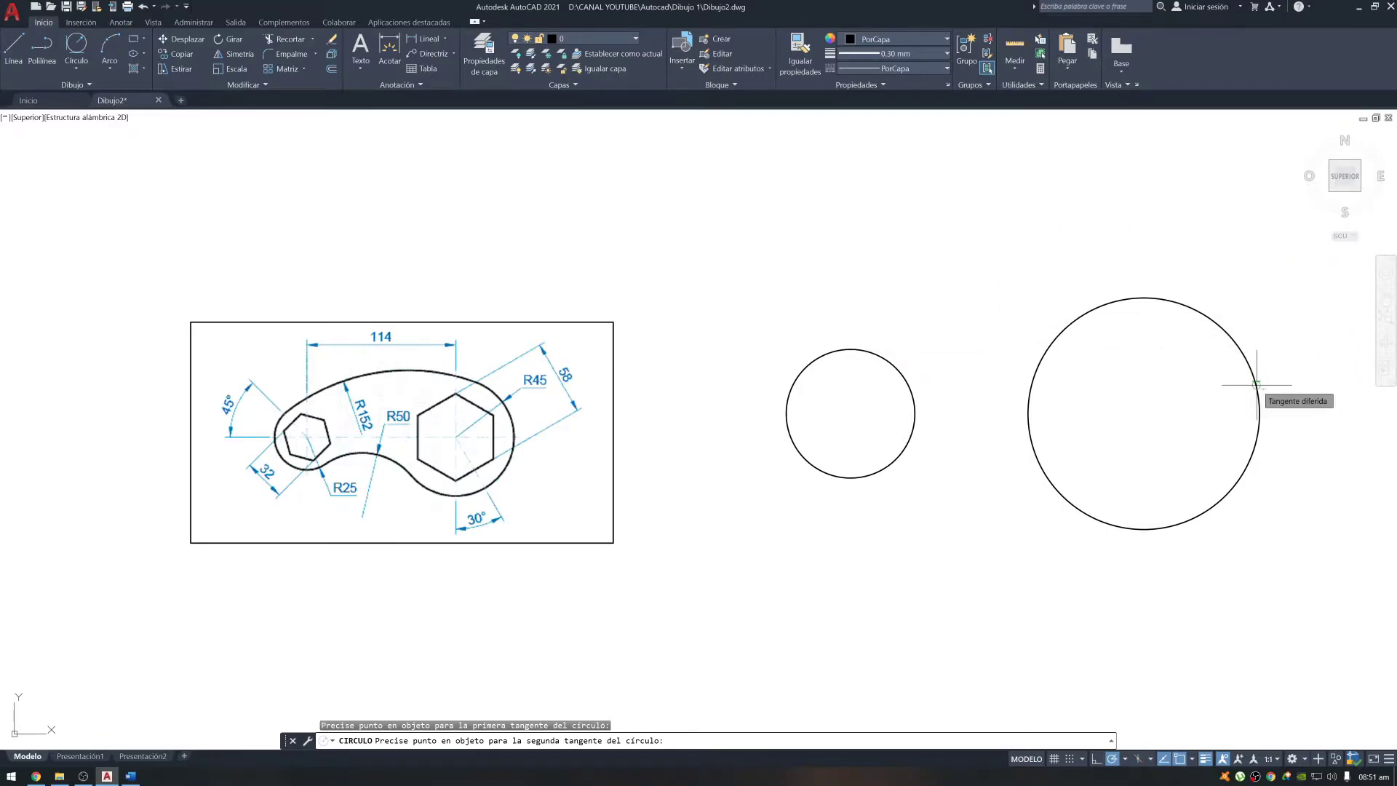
left_click(1256, 385)
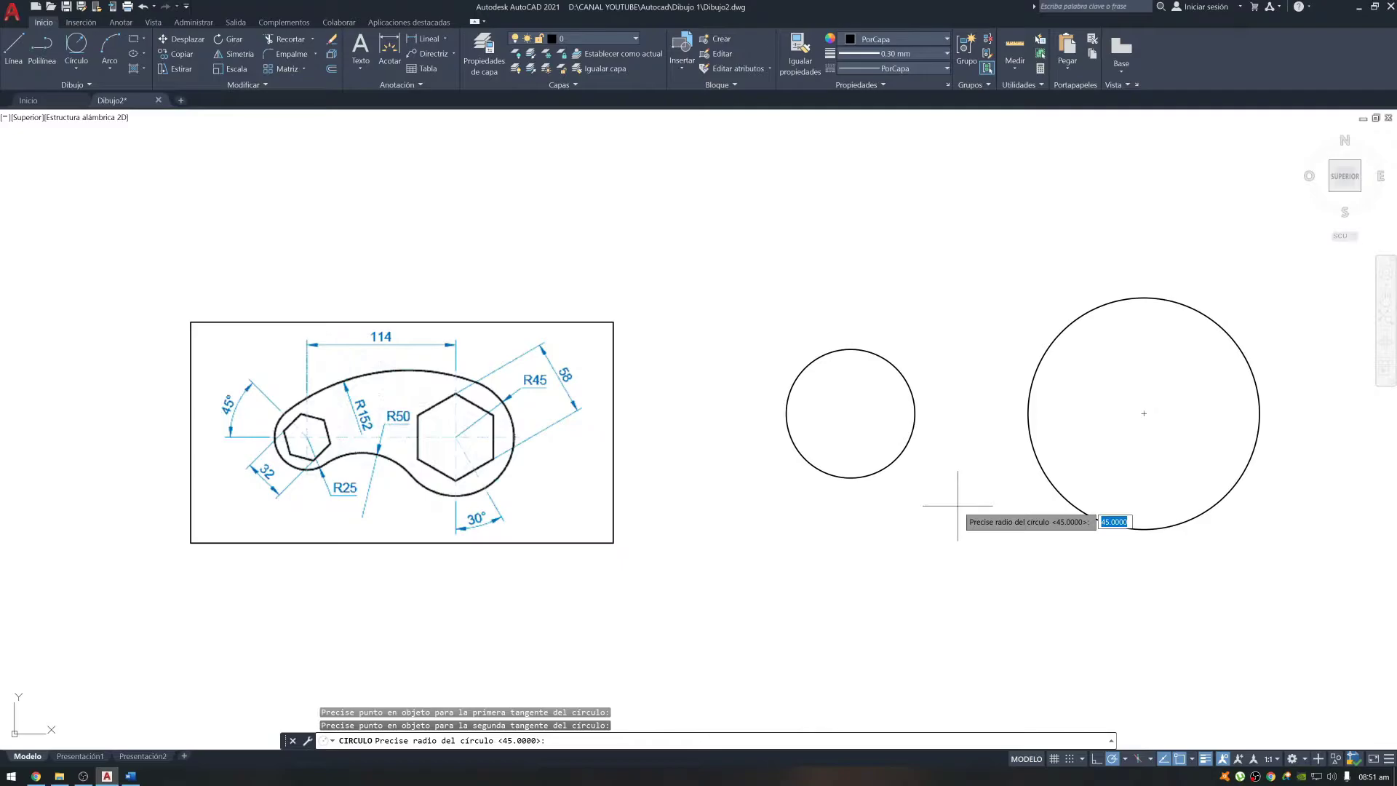
type("152")
key("Return")
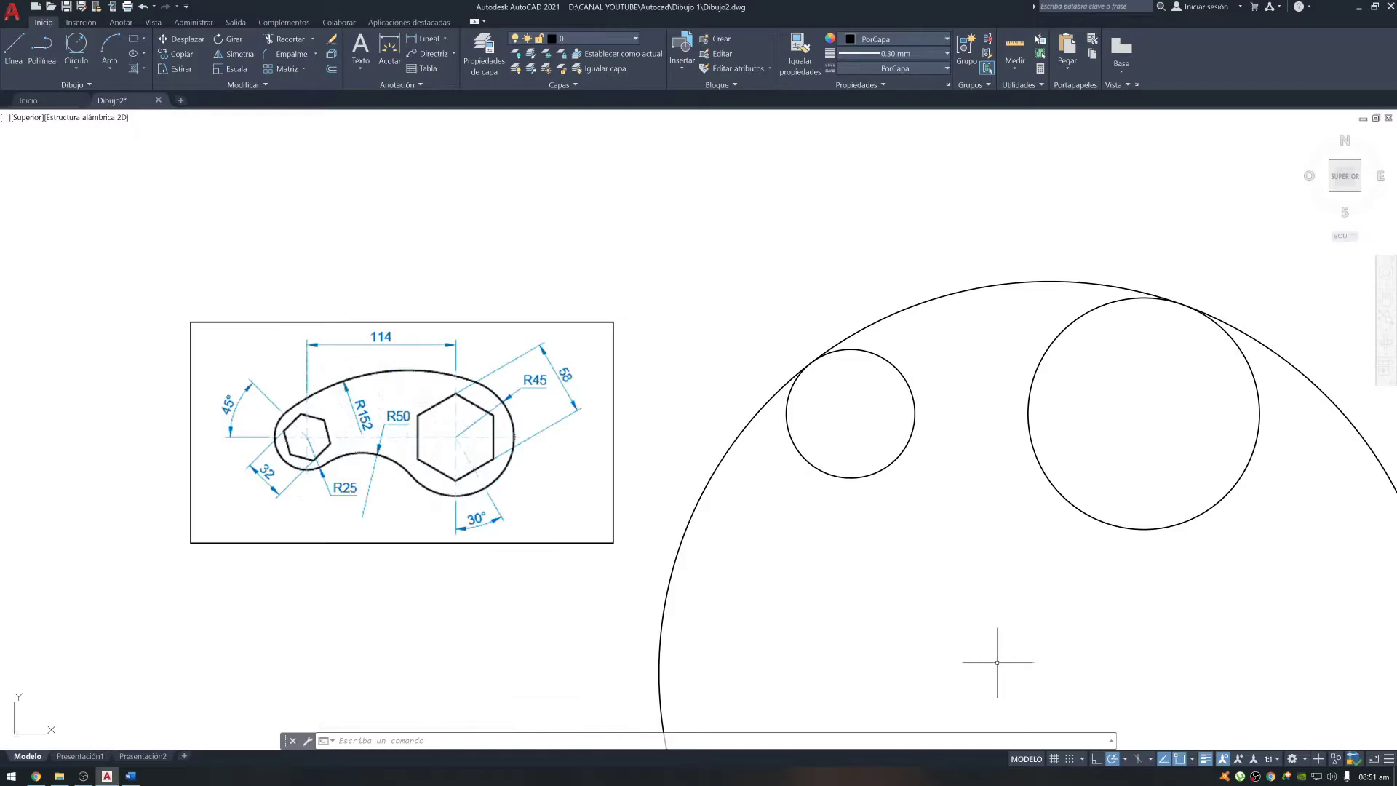
Step: Trim off the lower portion of the R152 circle, keeping its upper arc
type("r")
type("r")
key("Return")
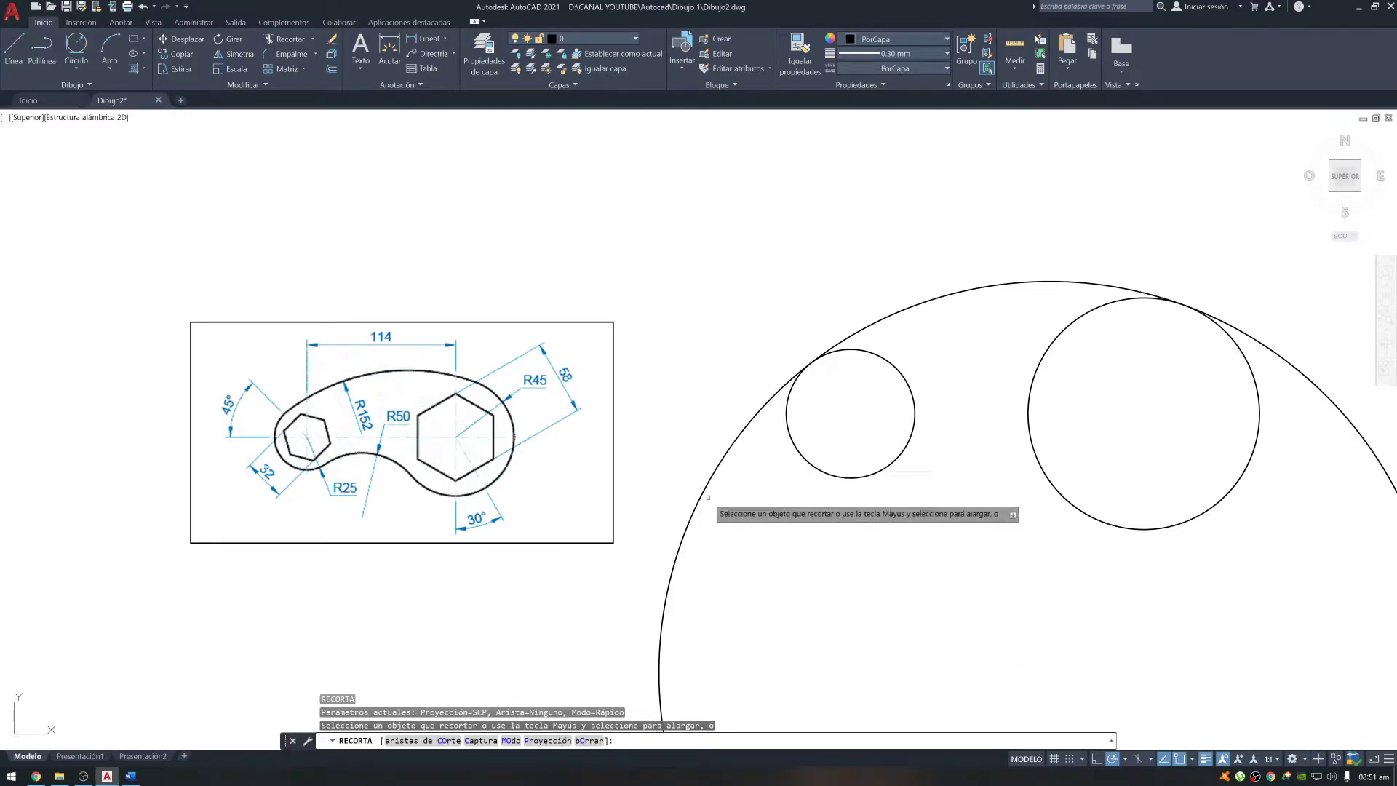
left_click(703, 491)
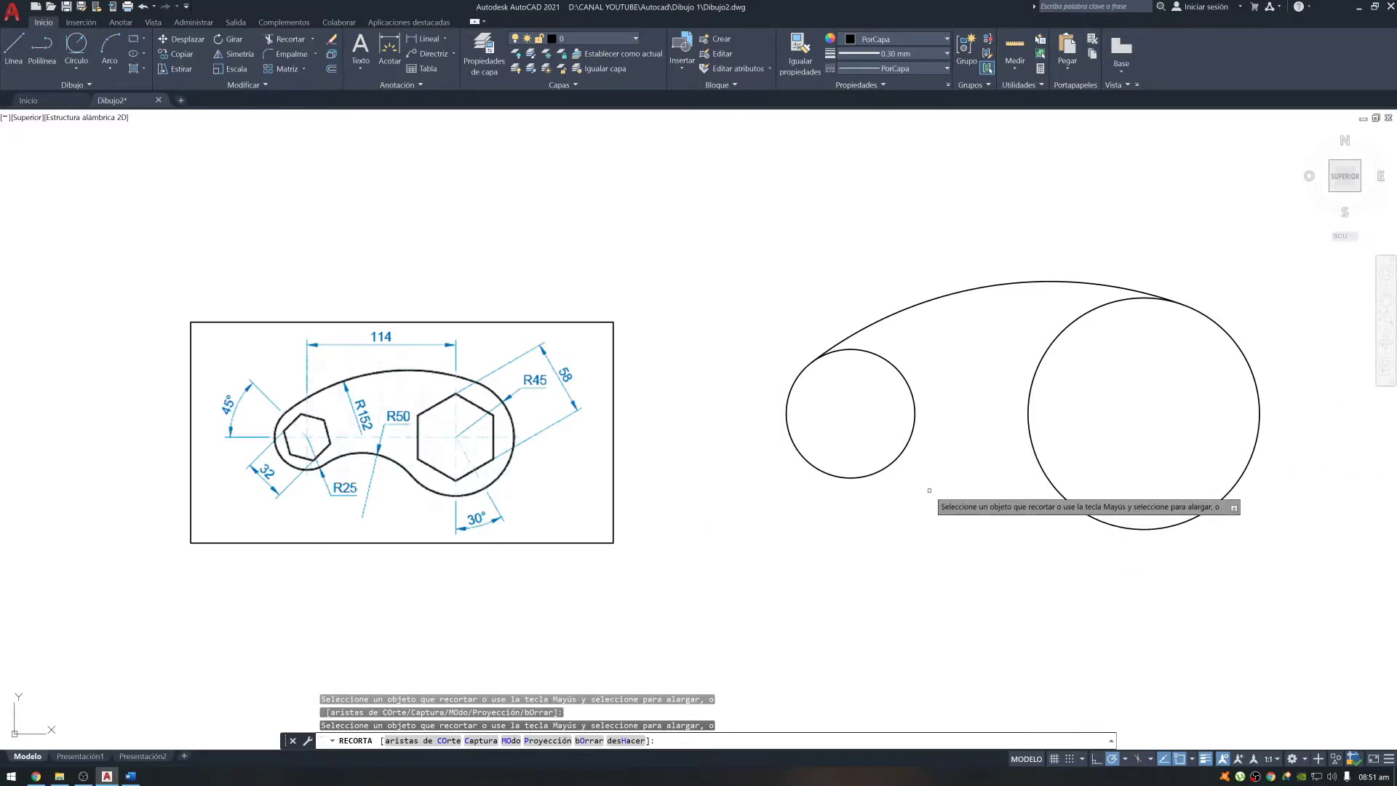
key("Escape")
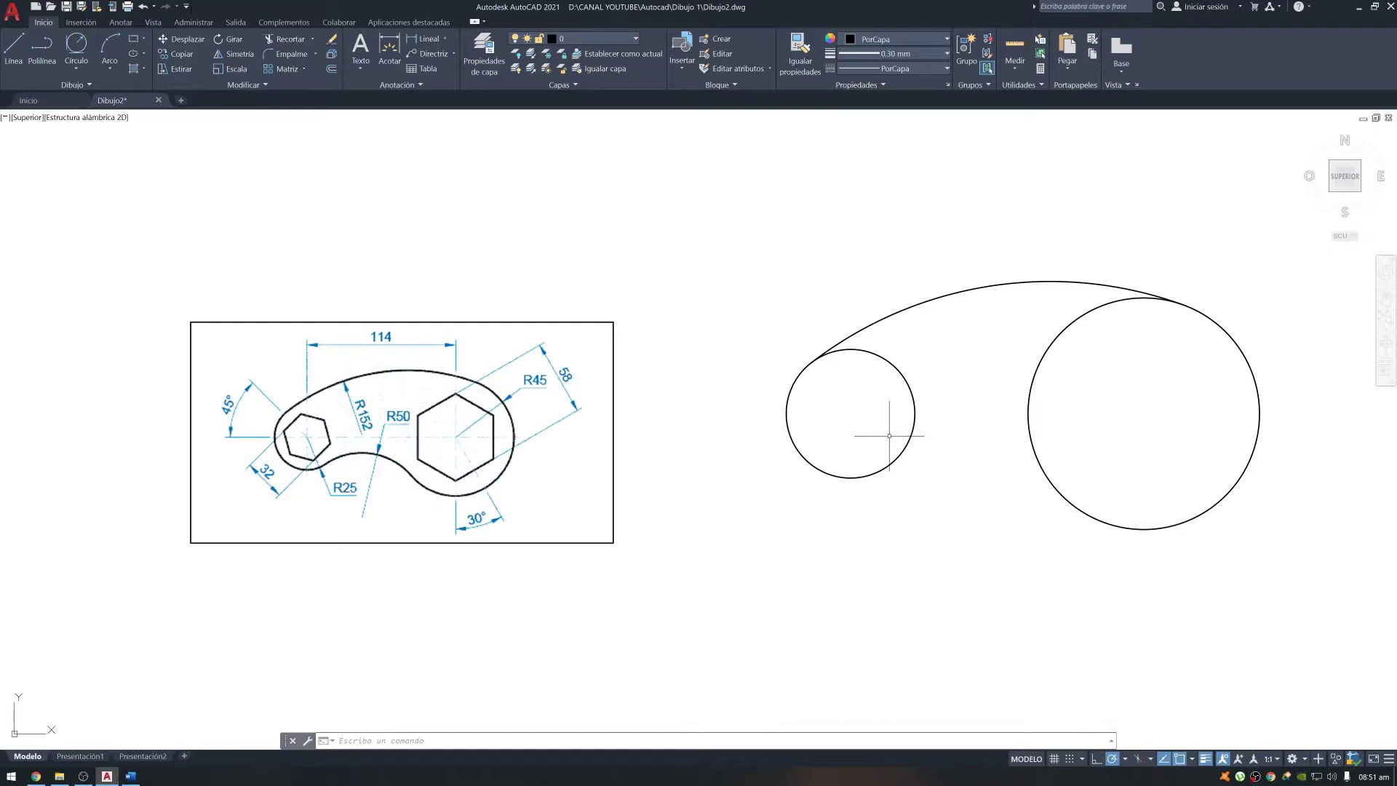
Step: Fillet the undersides of the small and large circles with a radius-50 arc
type("MP")
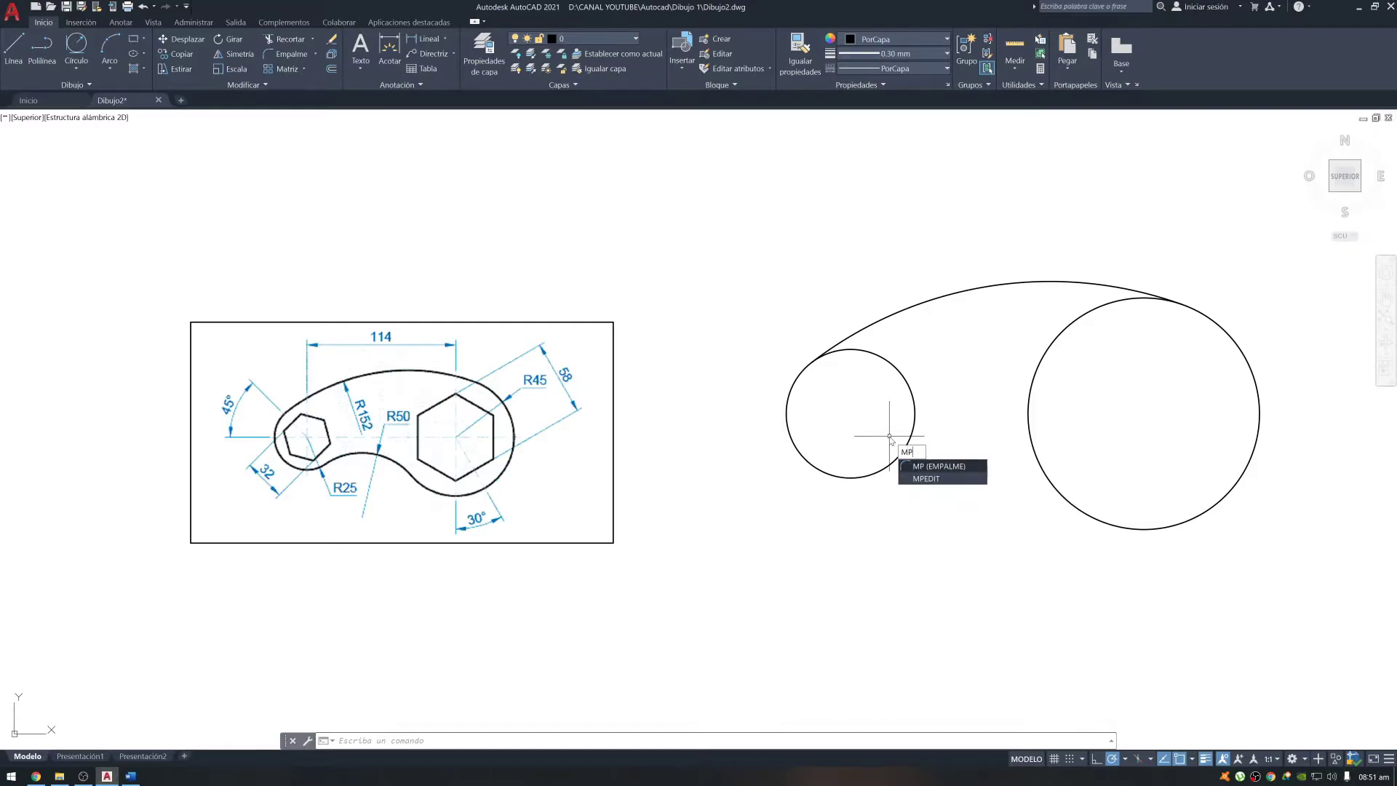
key("Return")
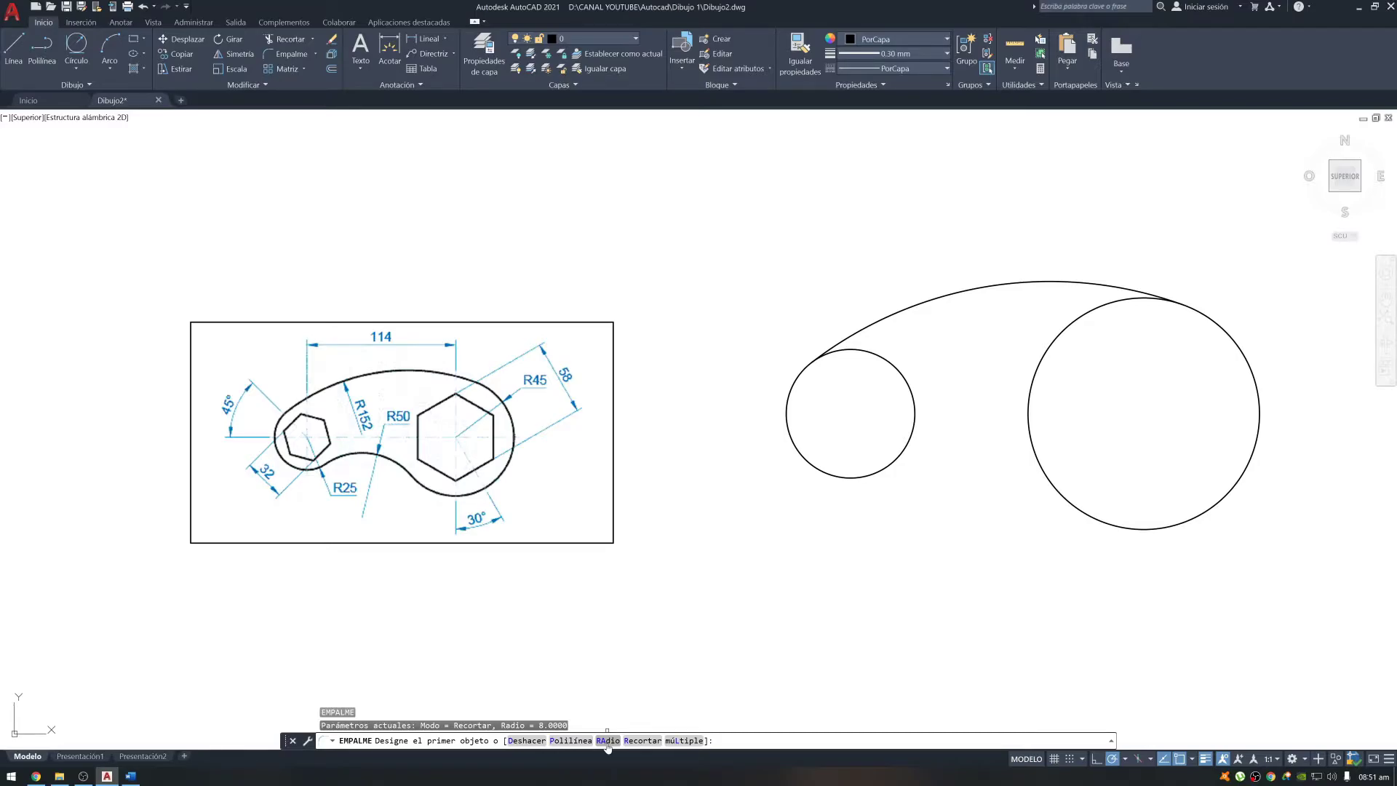
left_click(608, 740)
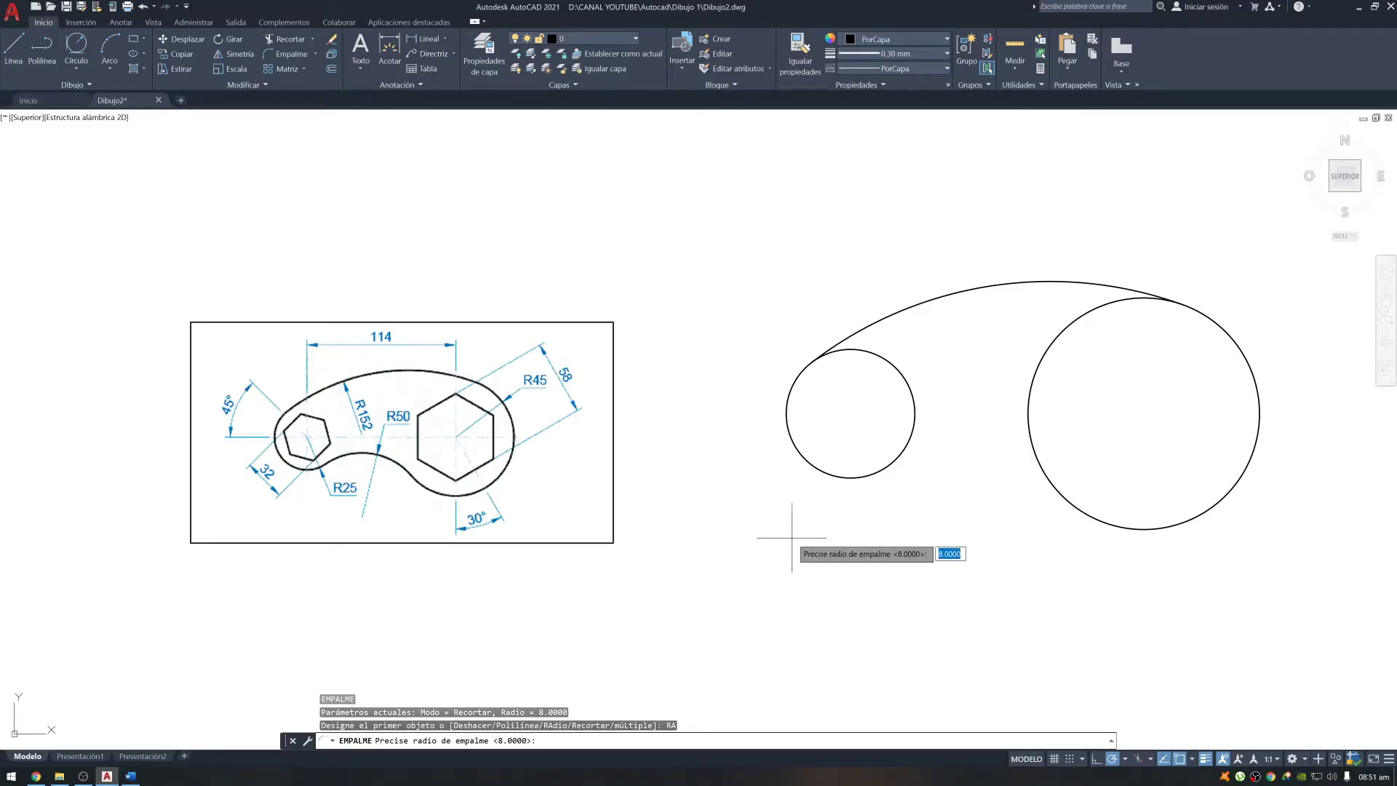
type("5")
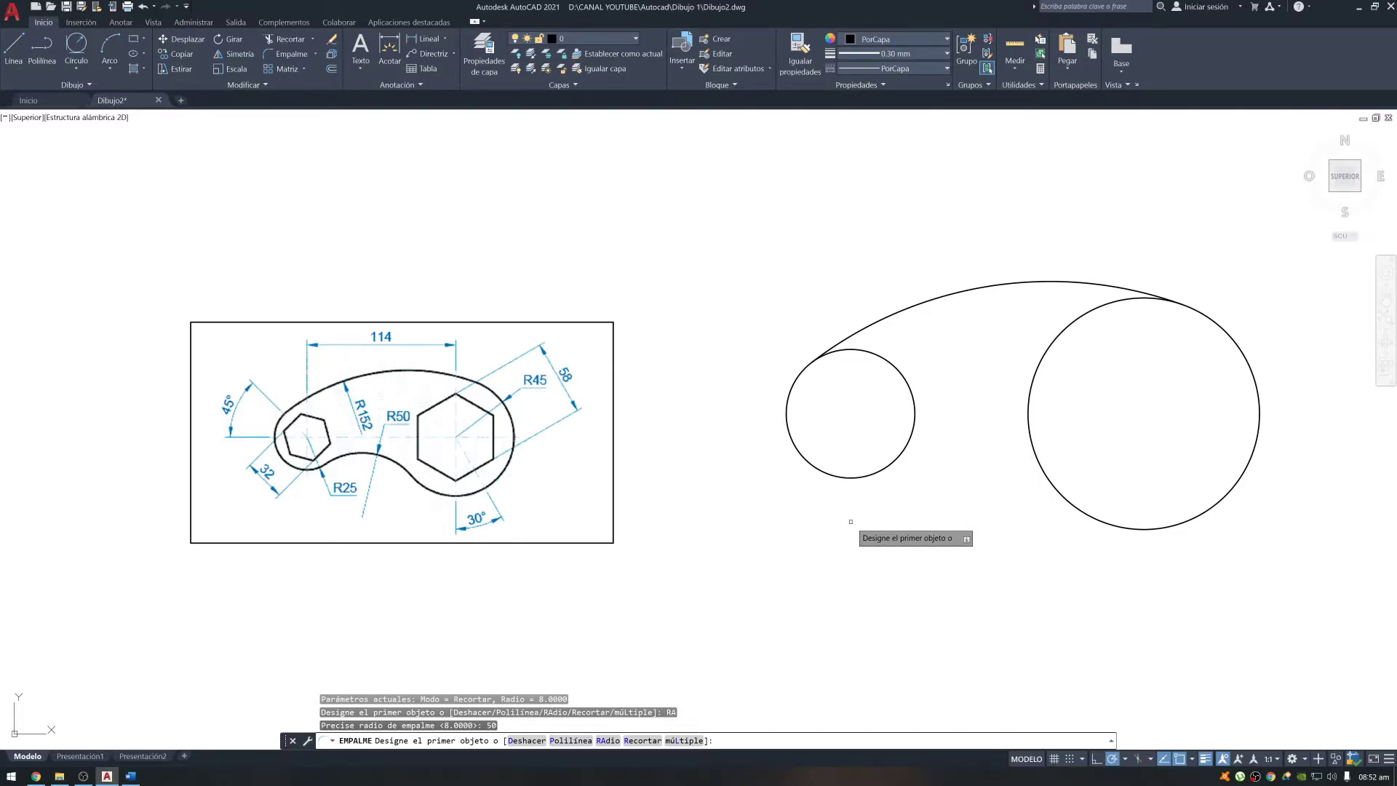
left_click(876, 474)
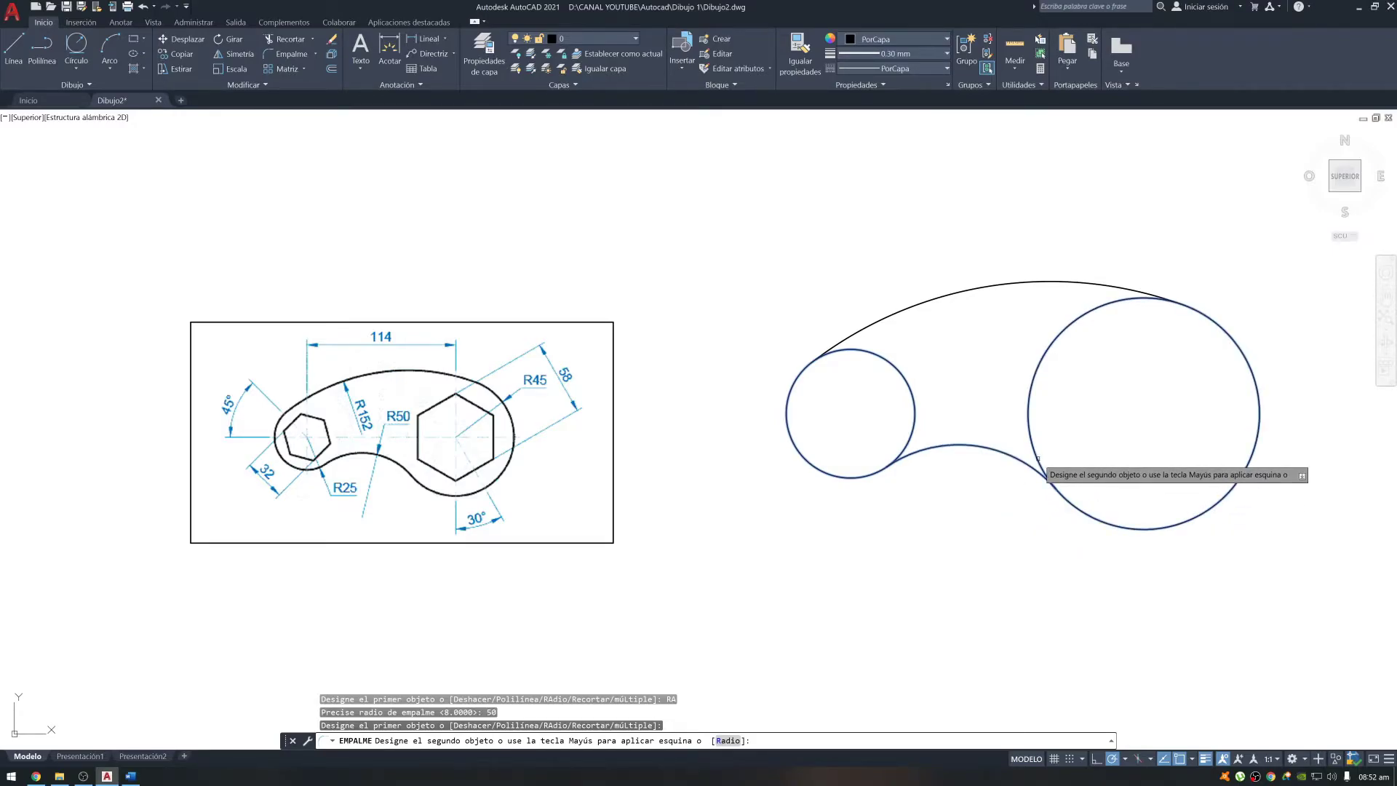
left_click(1038, 459)
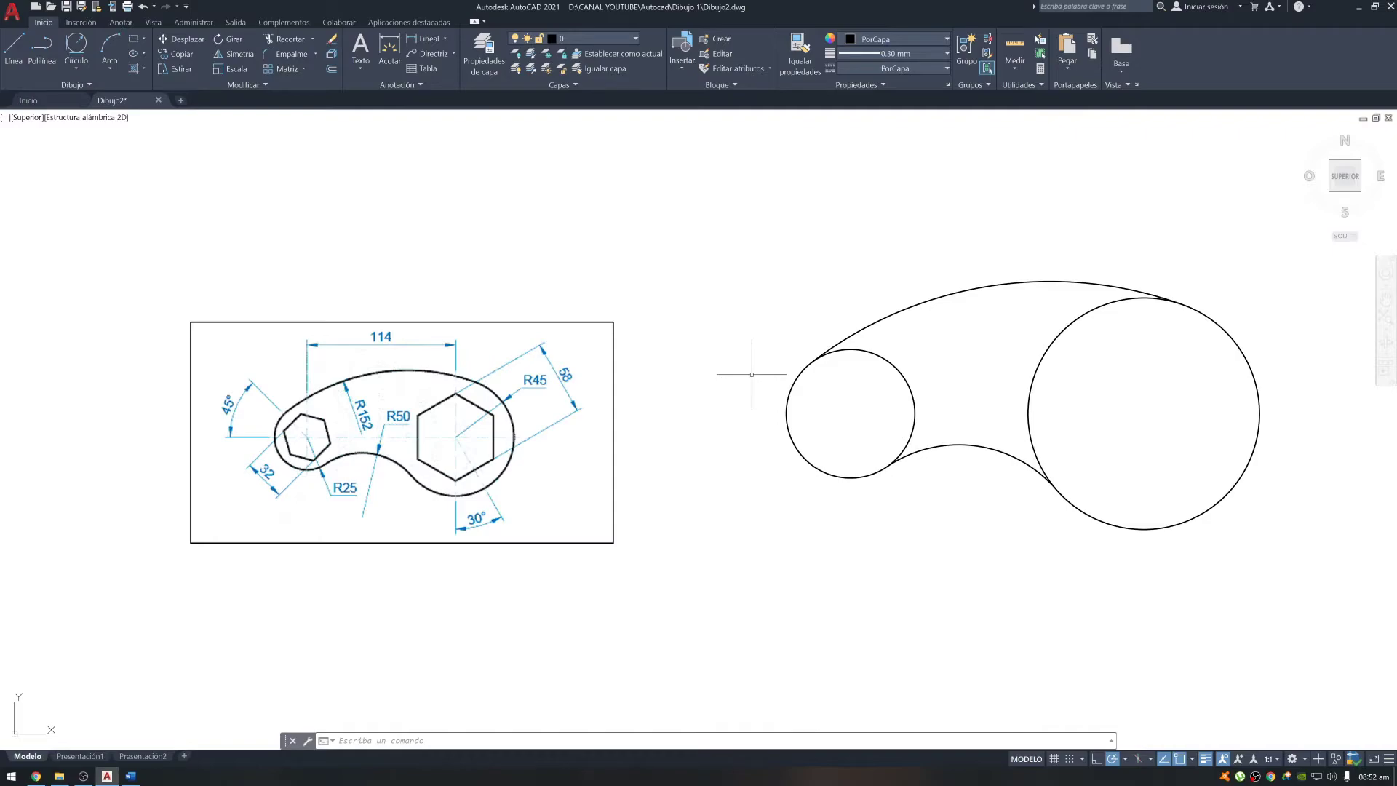
Step: Draw a six-sided polygon at the small circle's centre, circumscribed about radius 16
type("POL")
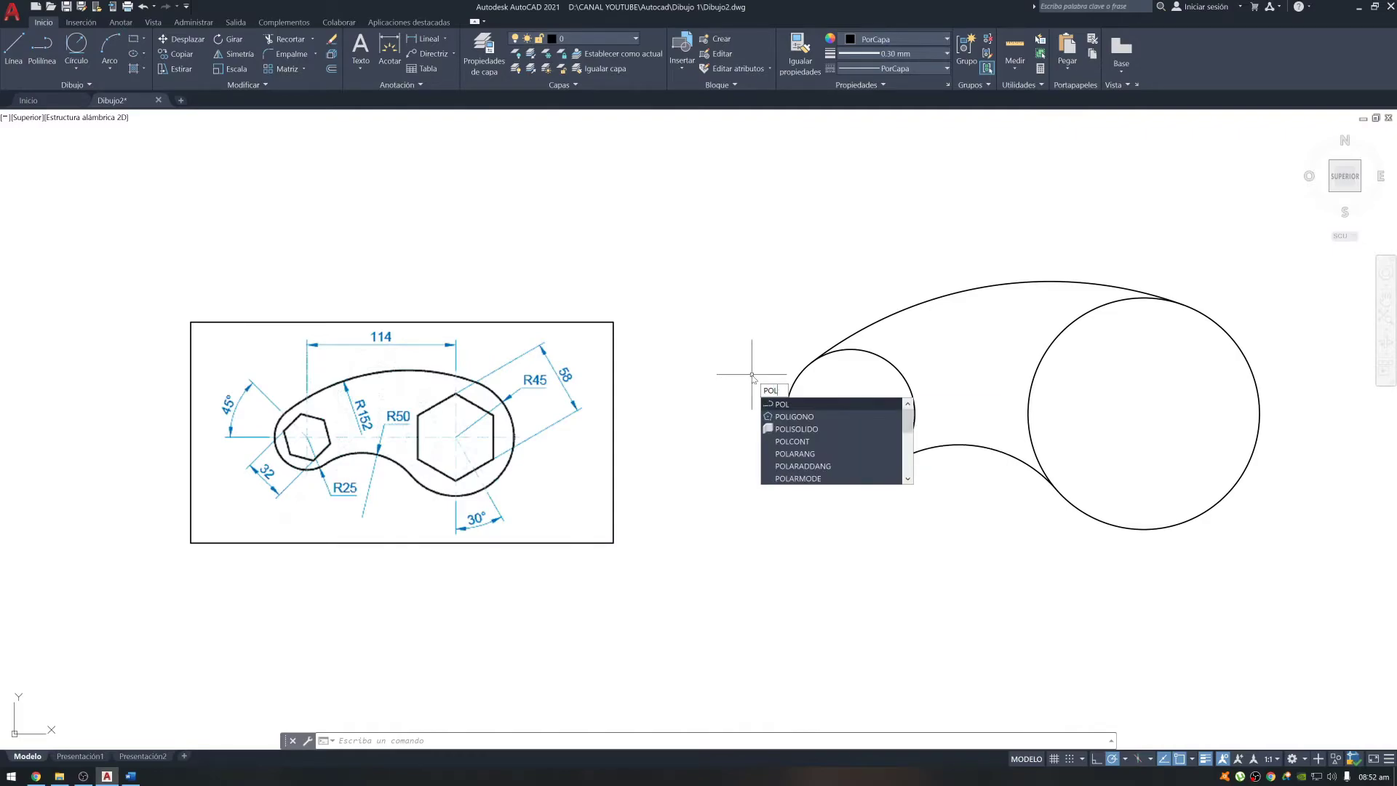
left_click(791, 416)
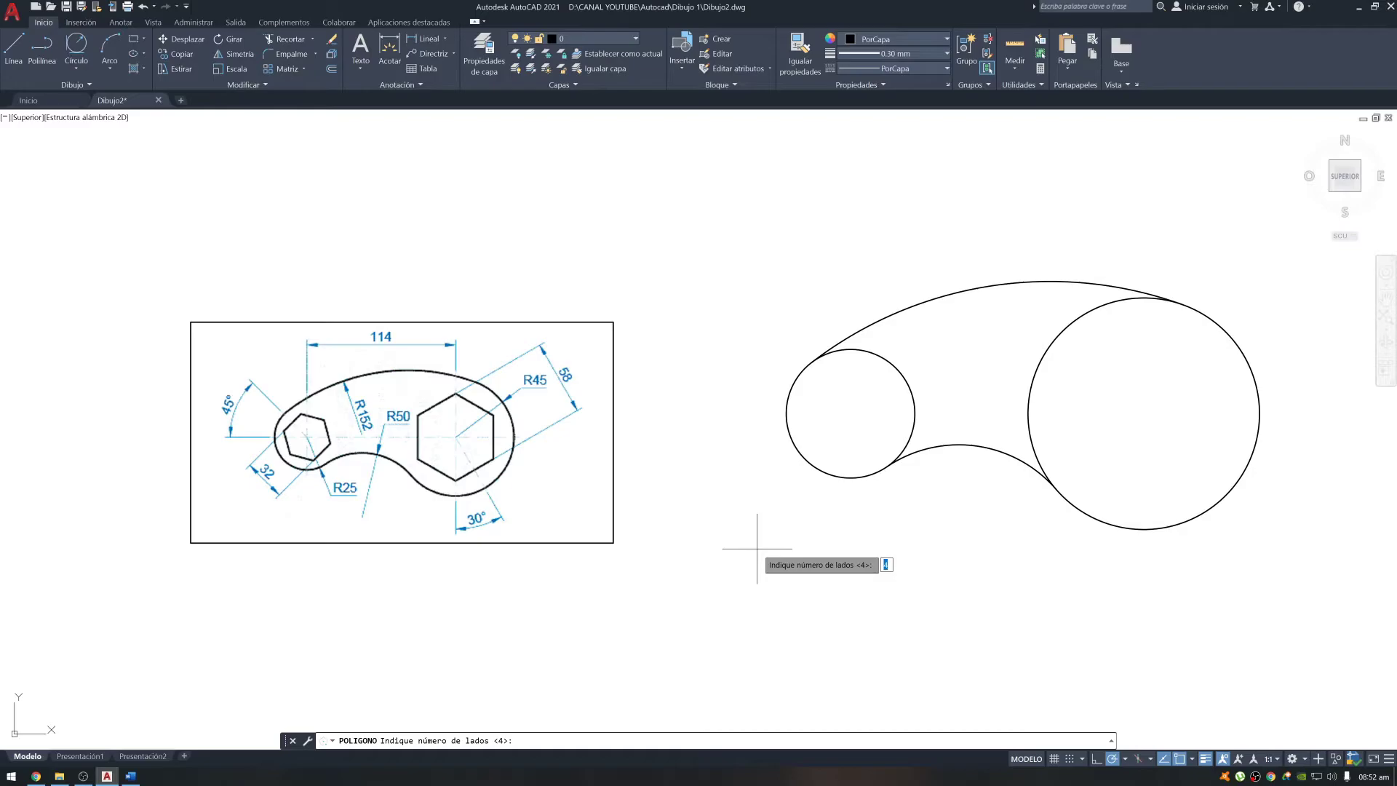
type("6")
key("Return")
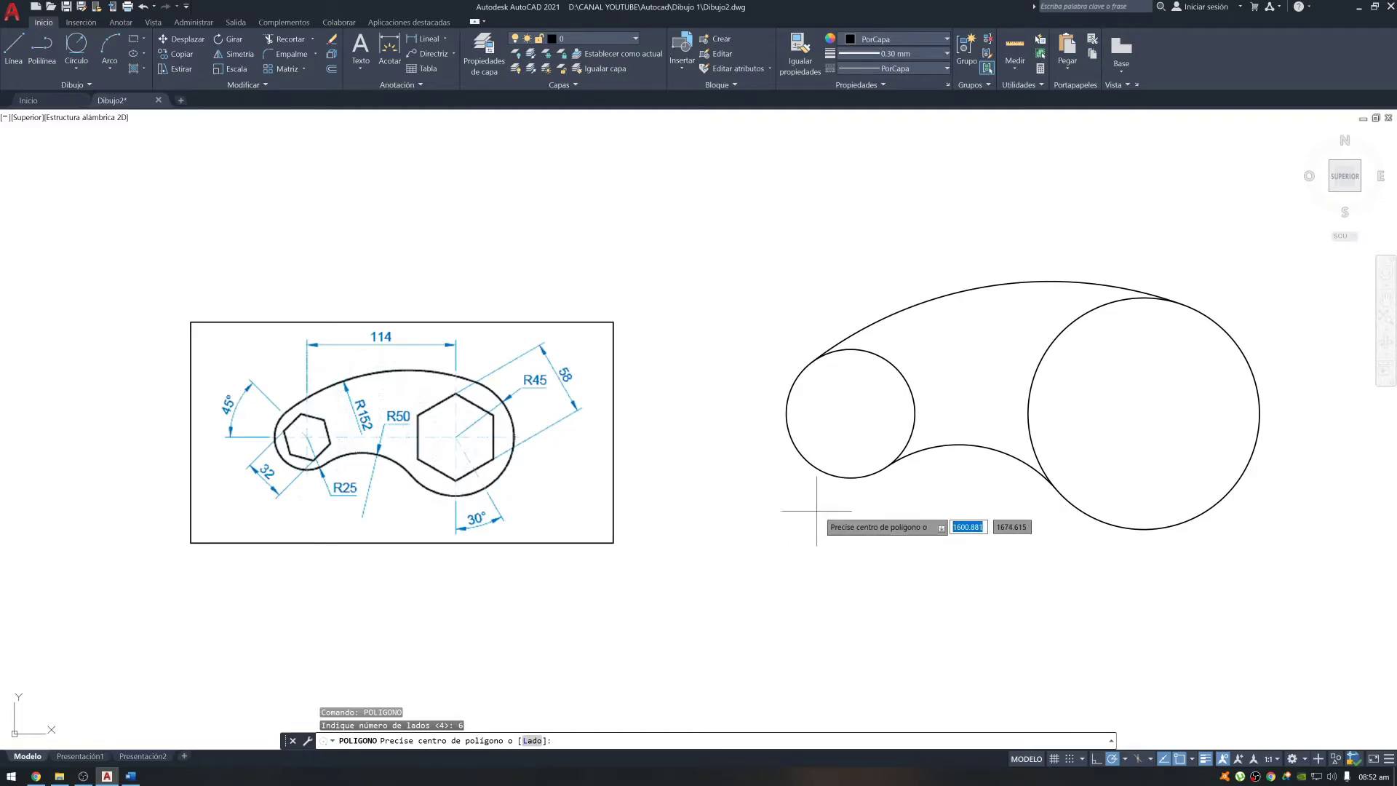
left_click(850, 414)
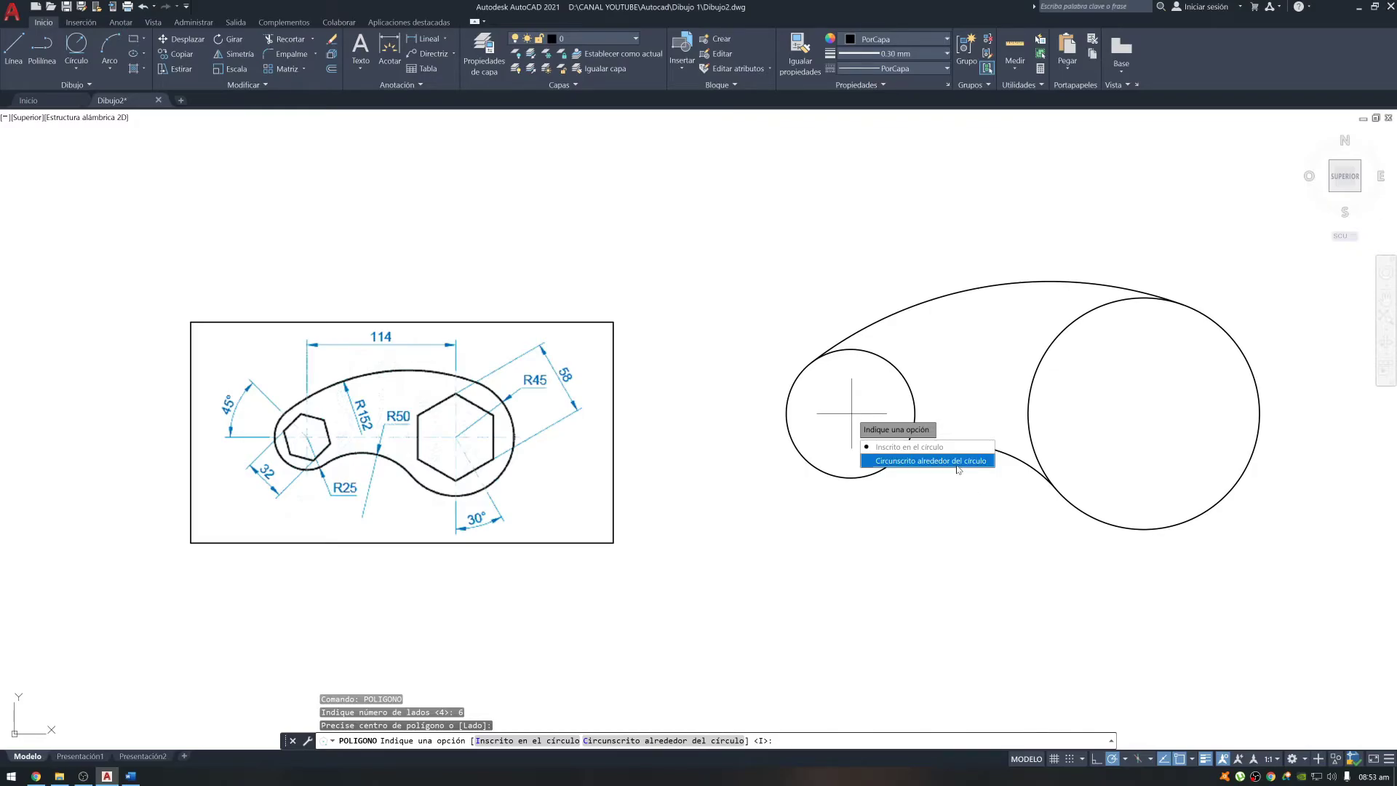
left_click(958, 469)
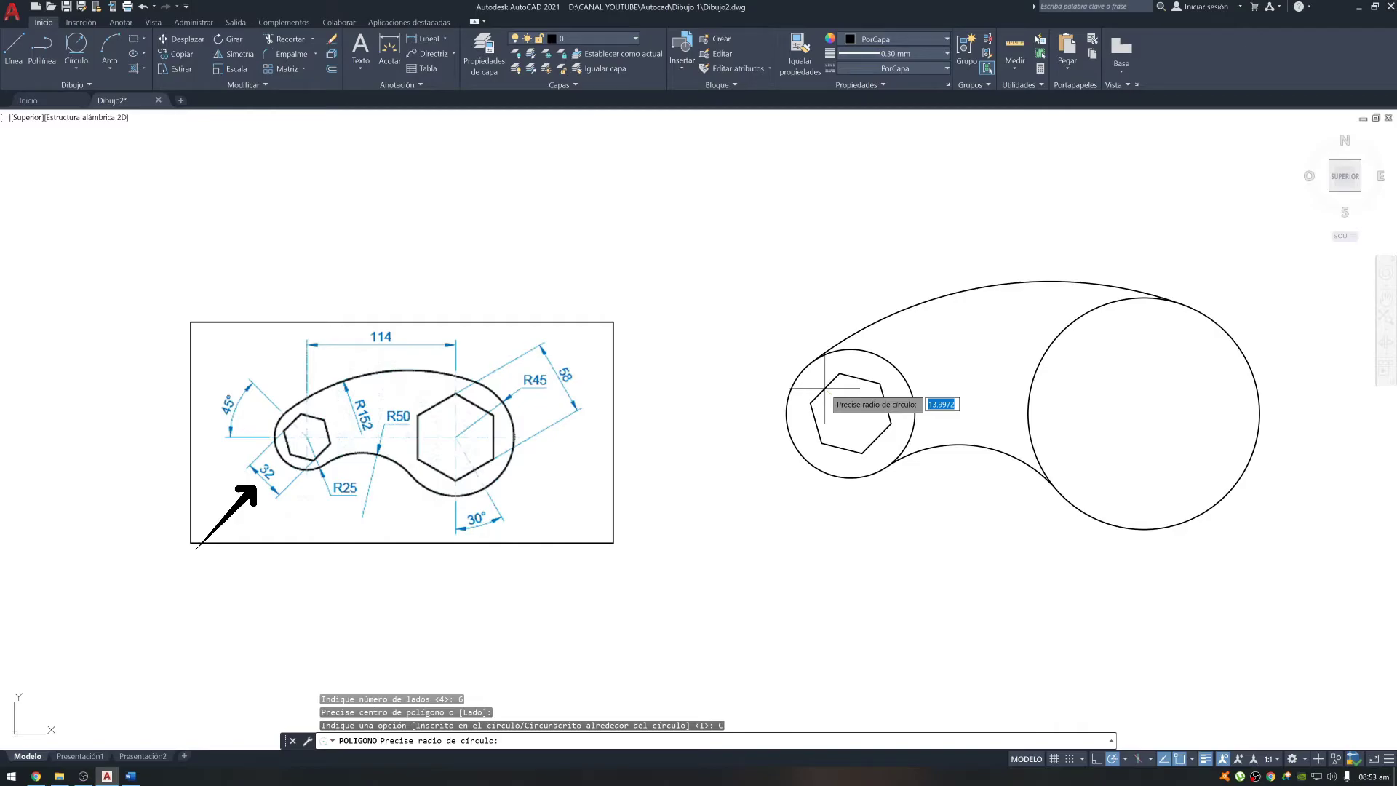
type("16")
key("Return")
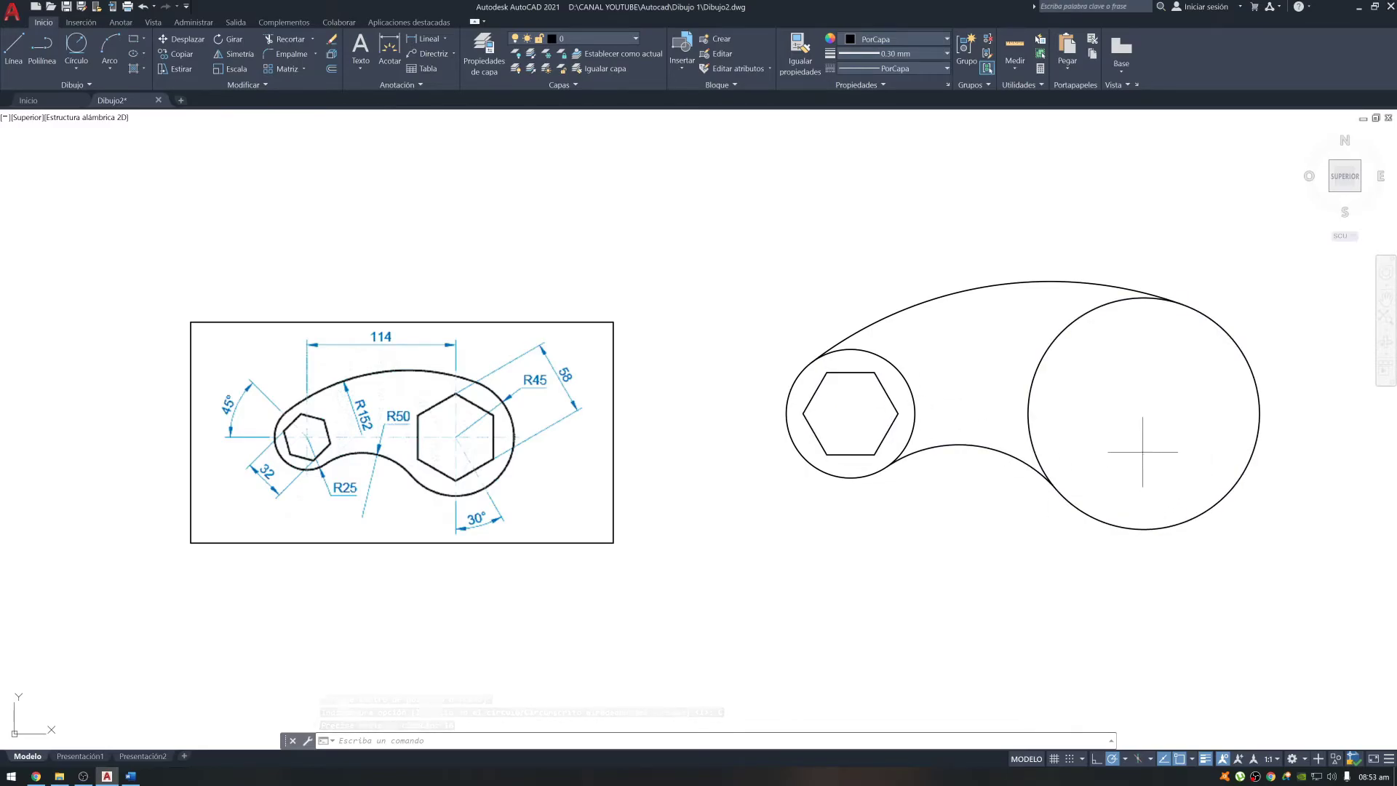
Step: Draw a six-sided polygon at the large circle's centre, circumscribed about radius 29
key("Return")
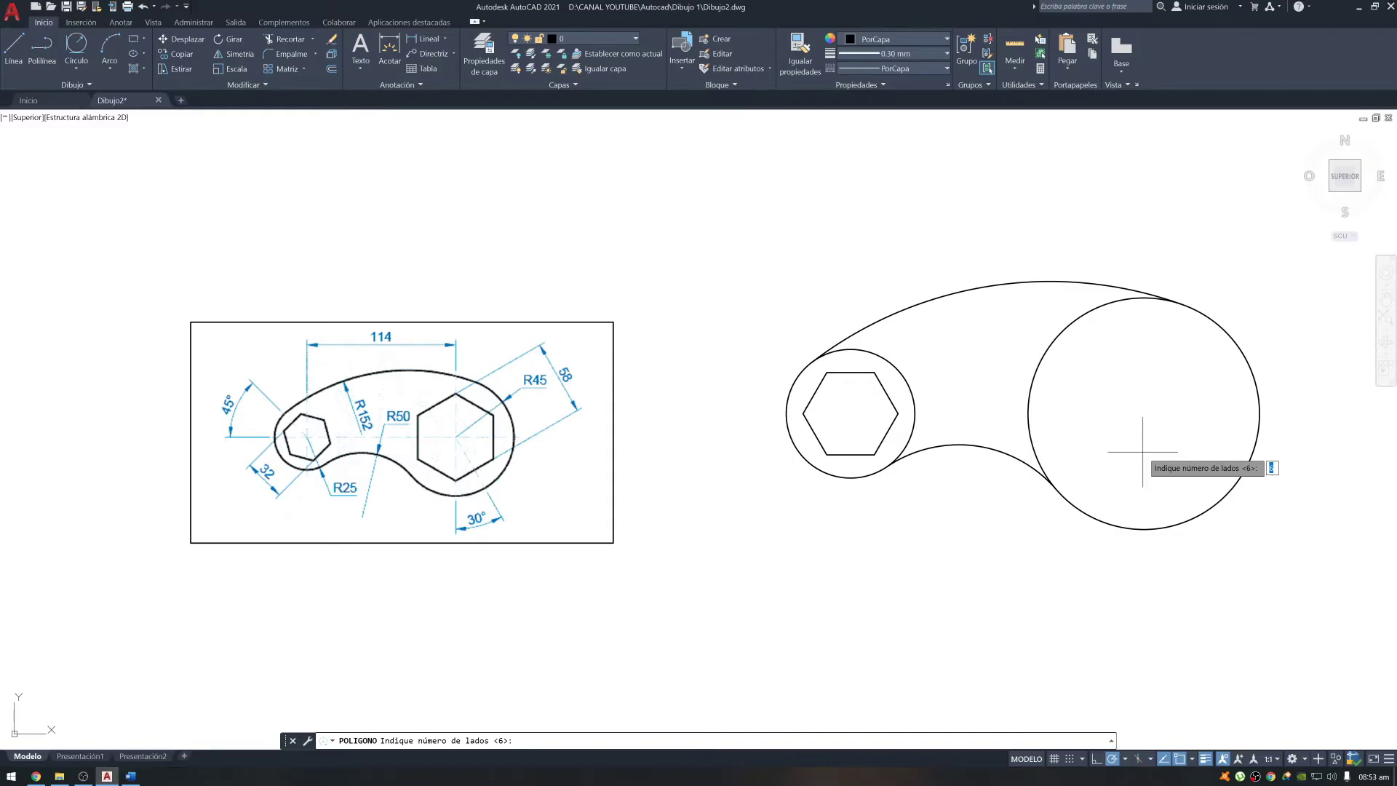
key("Return")
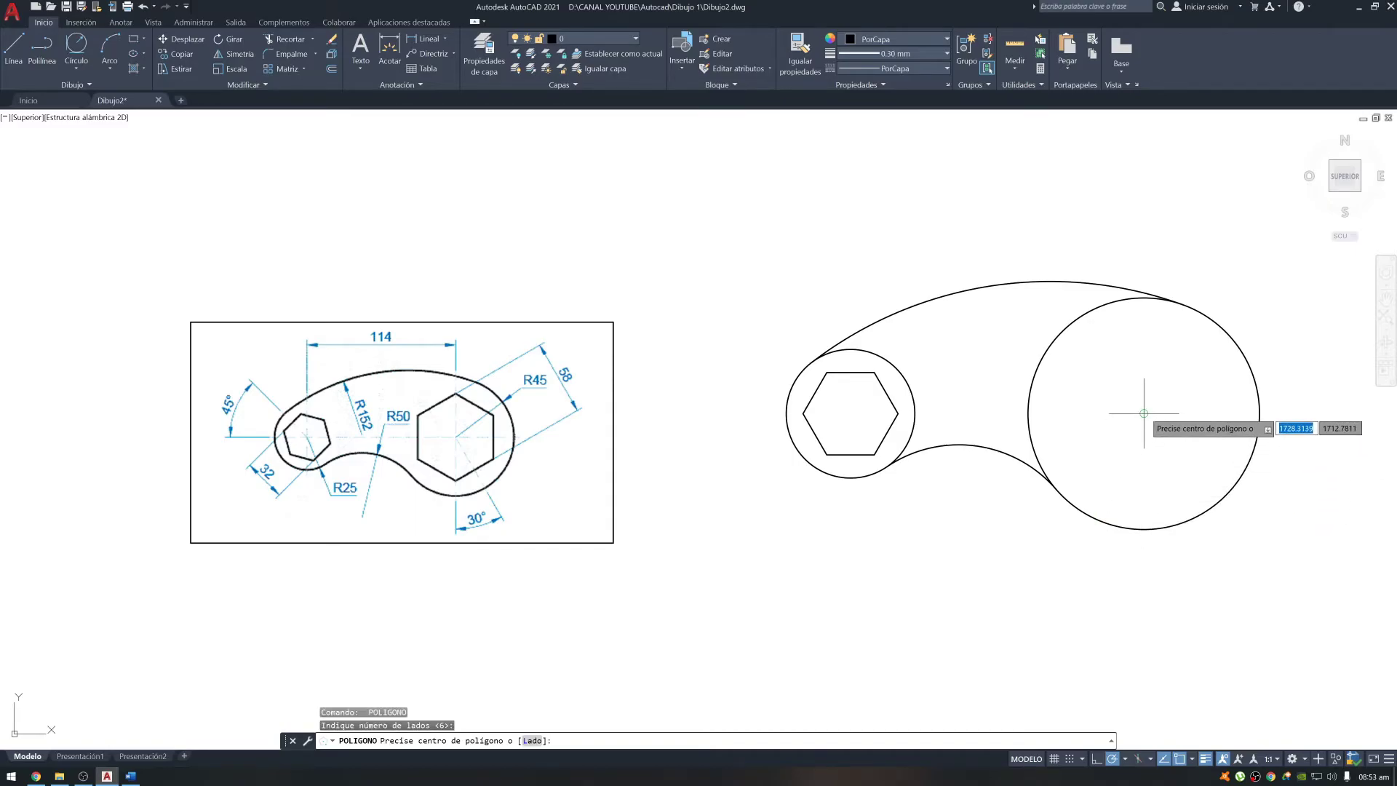
left_click(1143, 413)
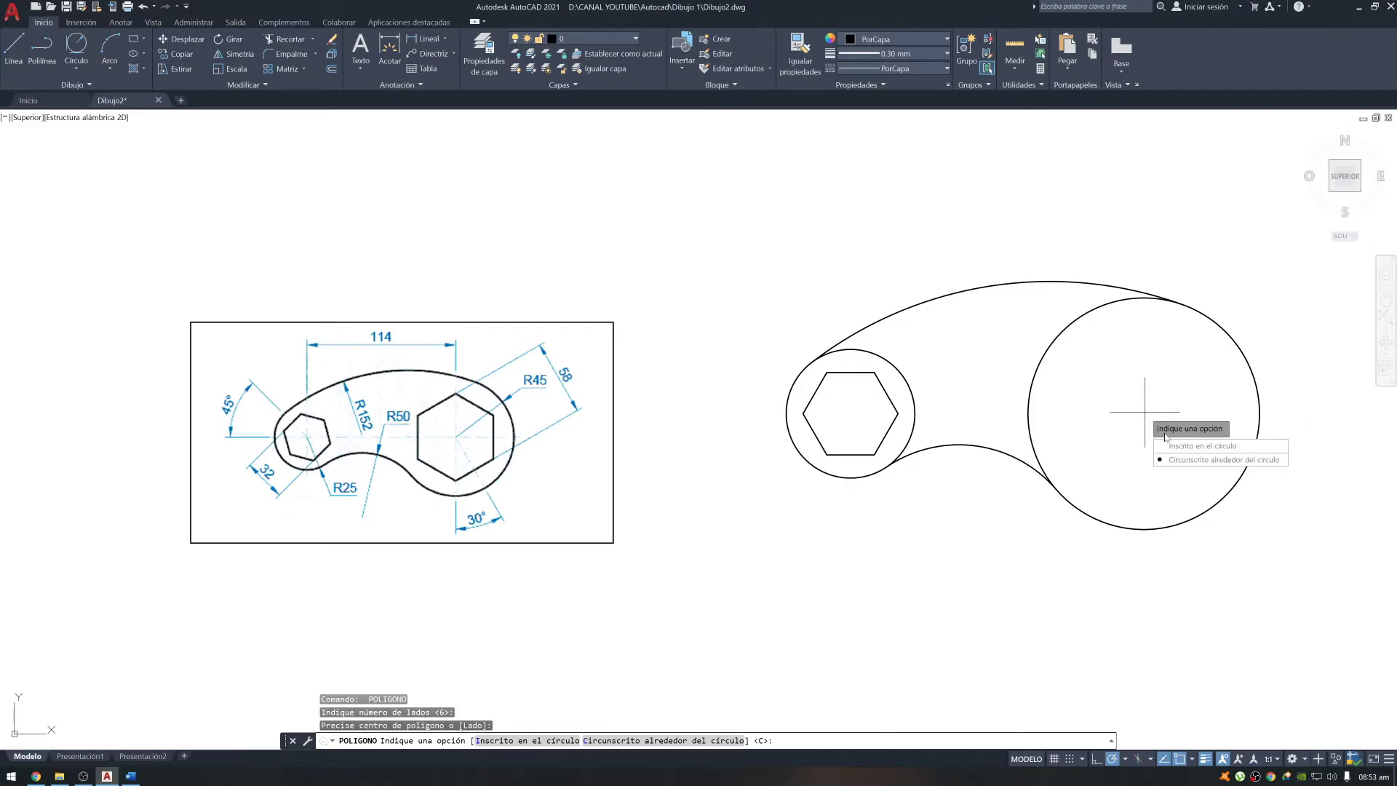
left_click(1200, 464)
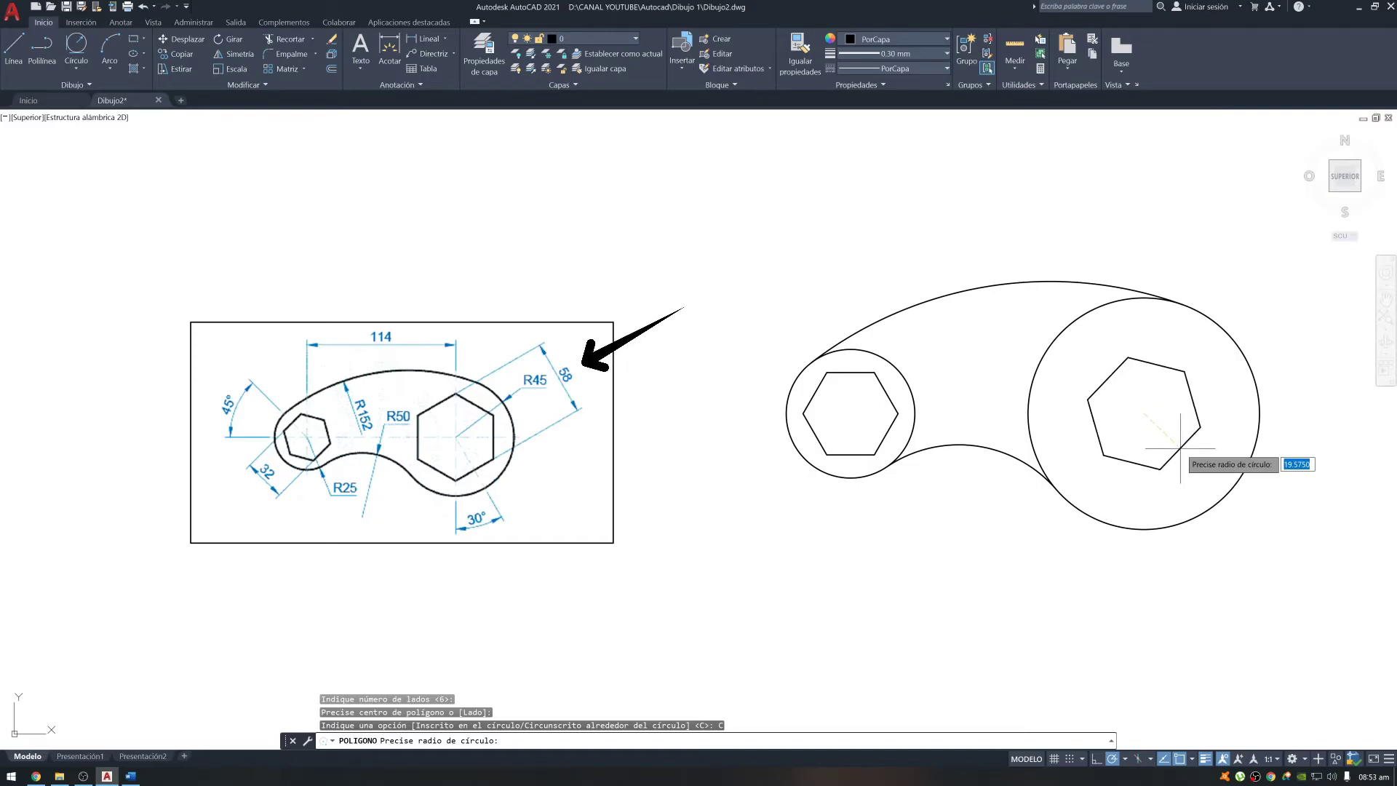
type("29")
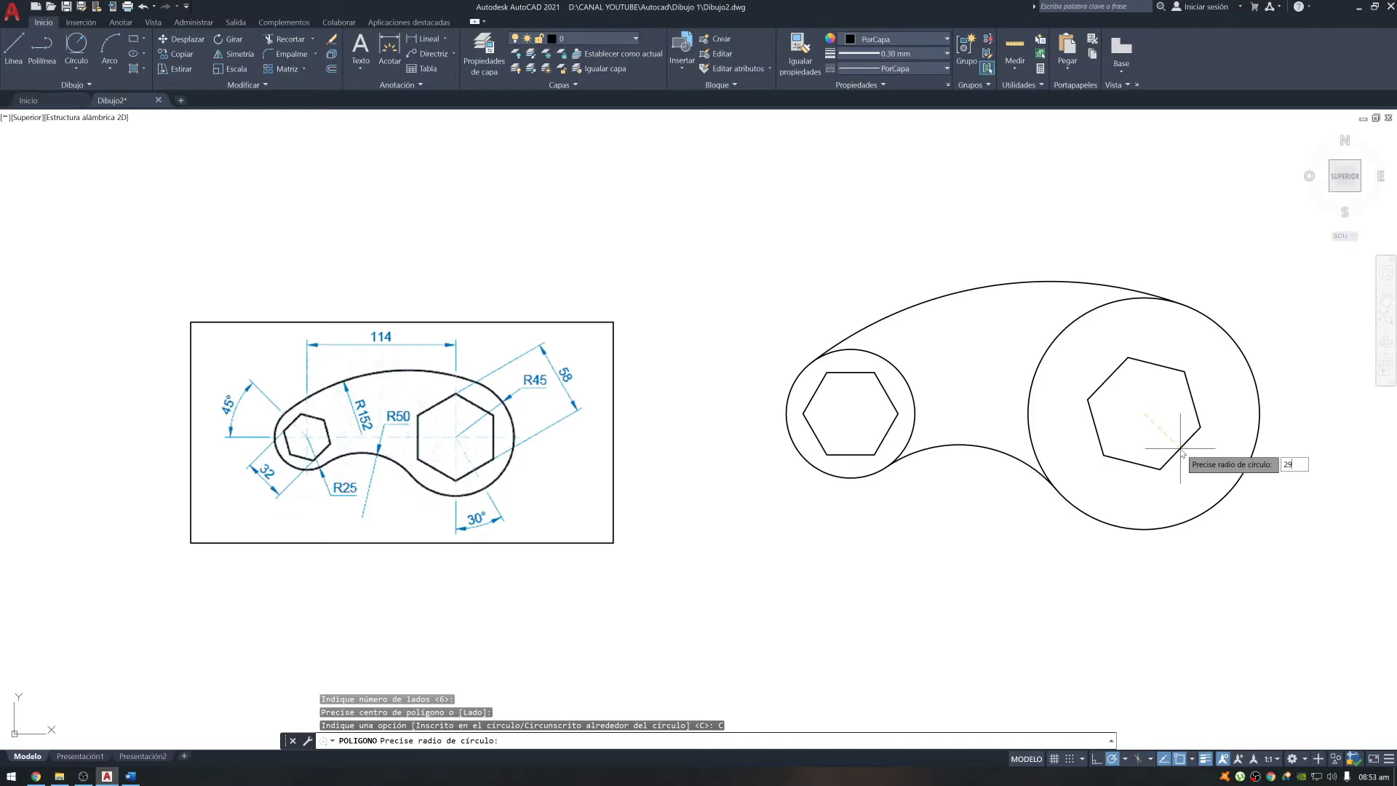
key("Return")
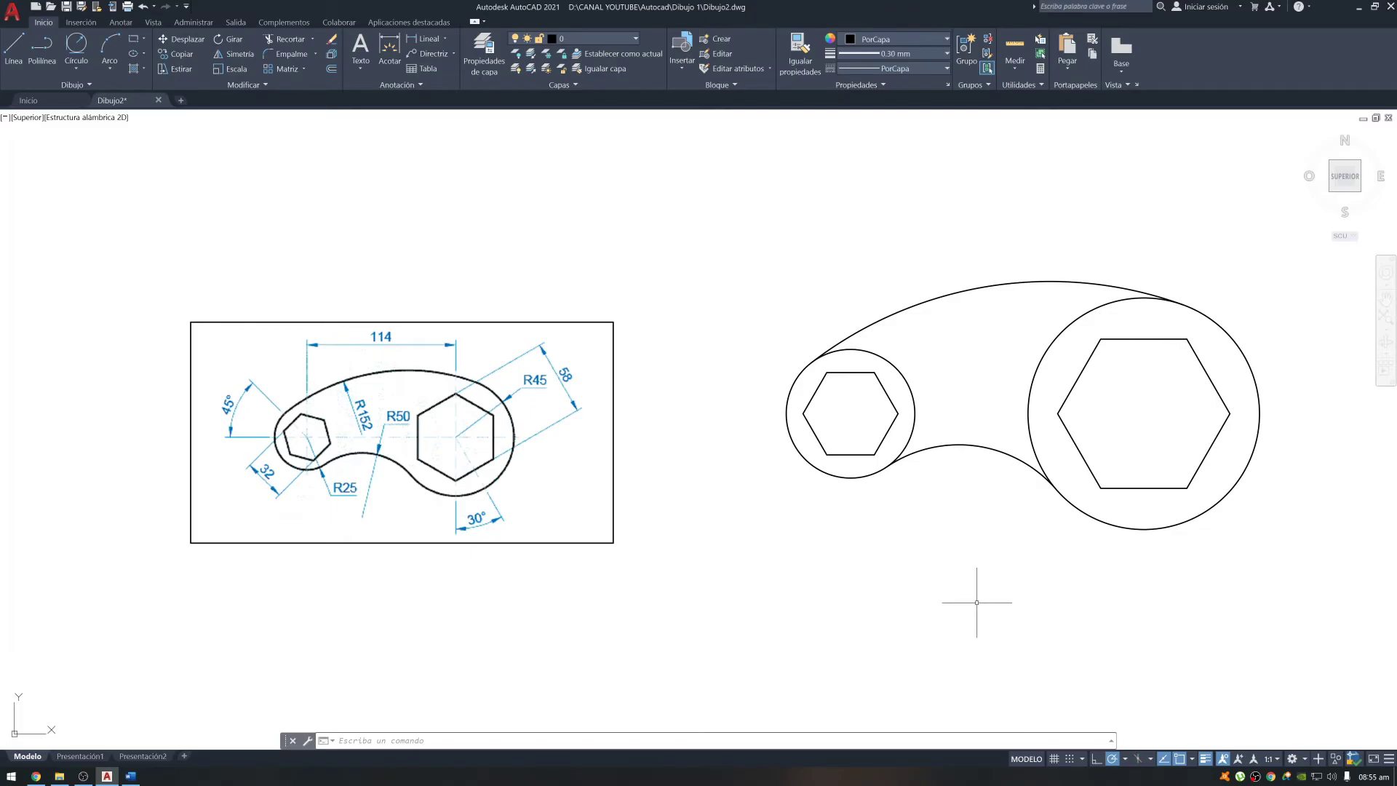
type("GI")
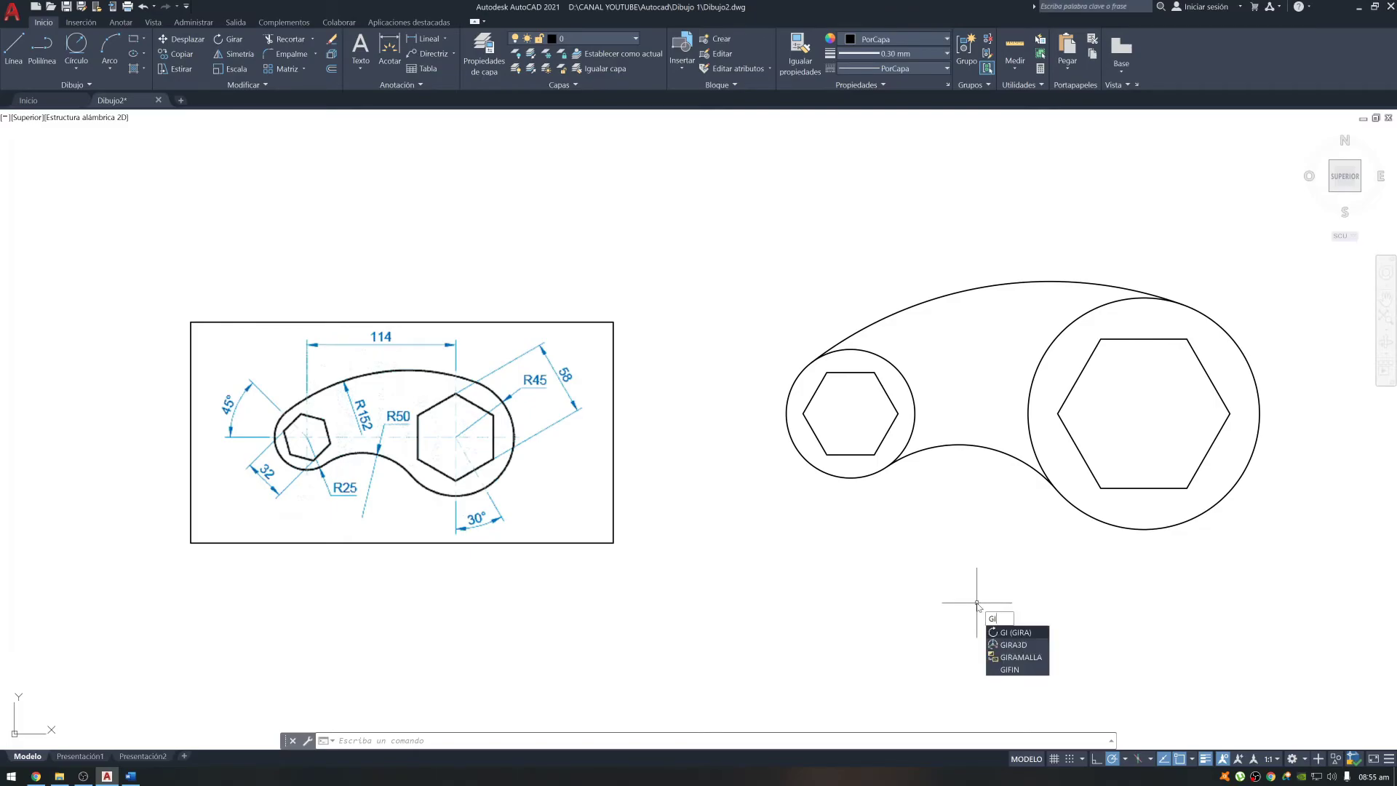
Step: Rotate the small hexagon 45° about the small circle's centre point
key("Return")
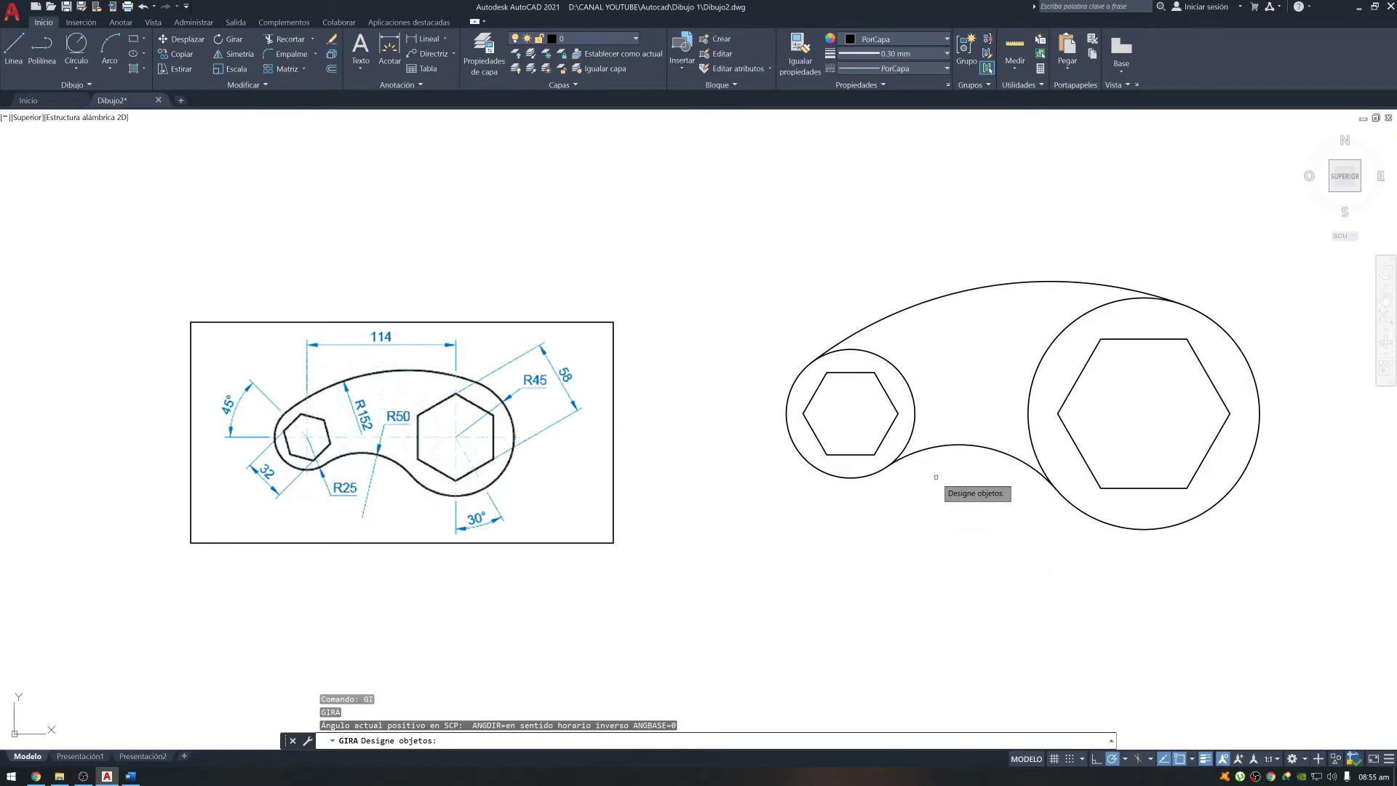
left_click(849, 455)
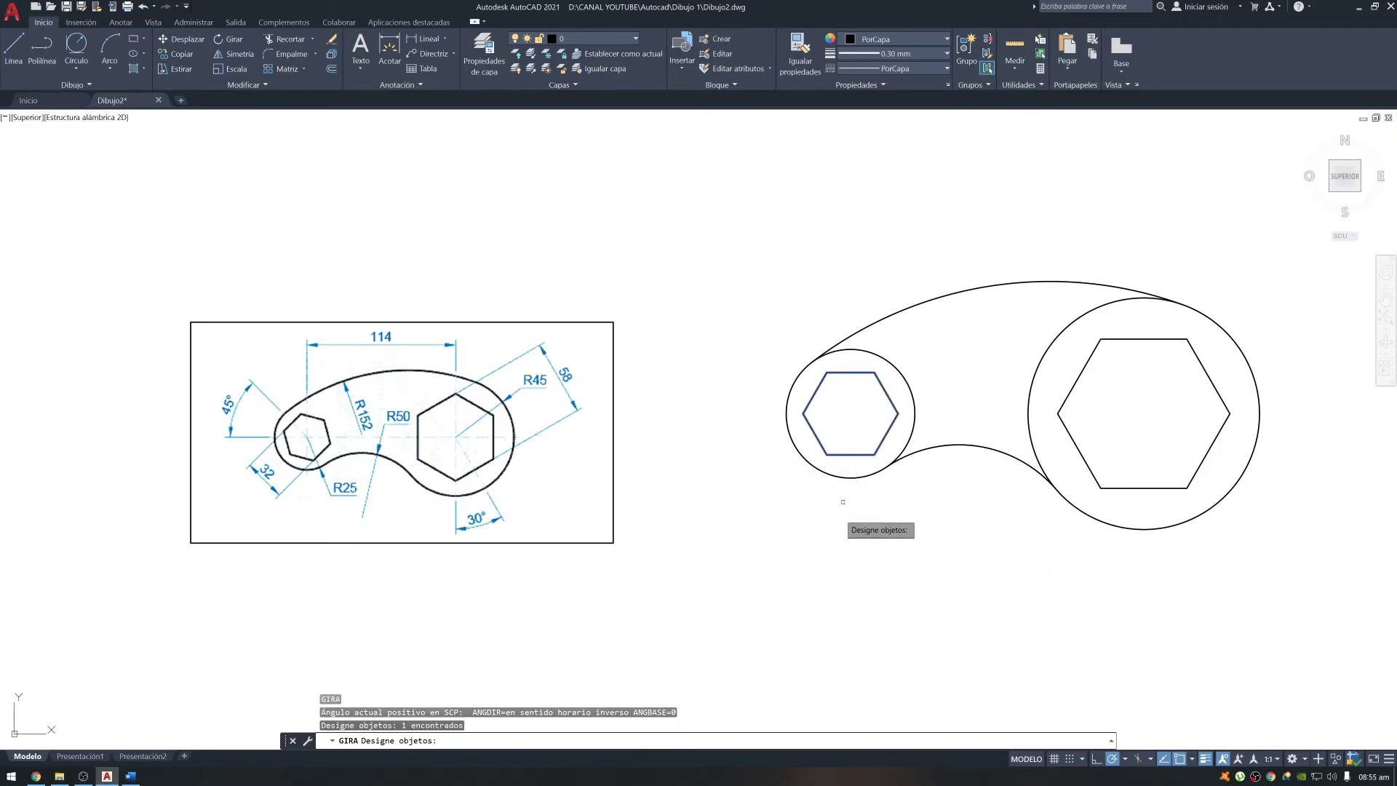
key("Return")
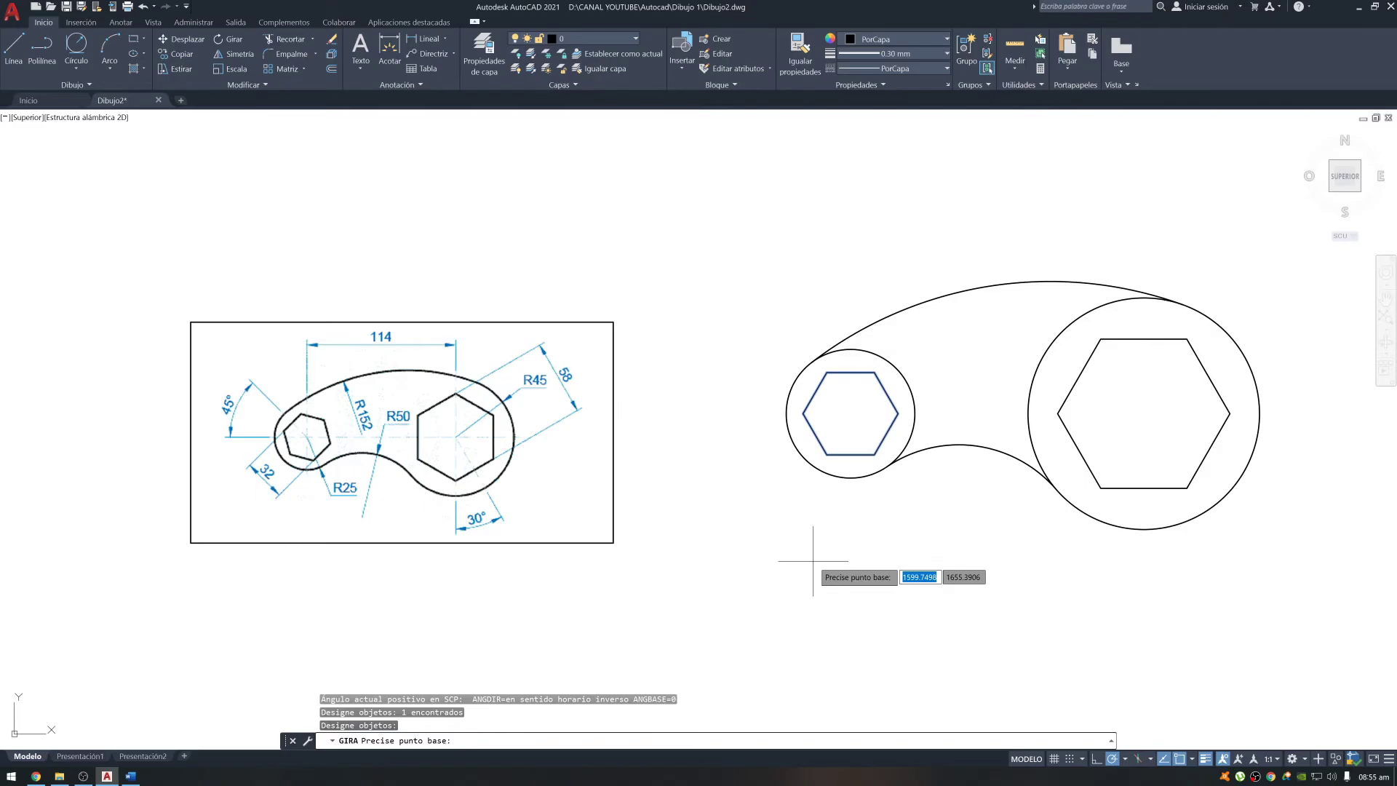
left_click(850, 414)
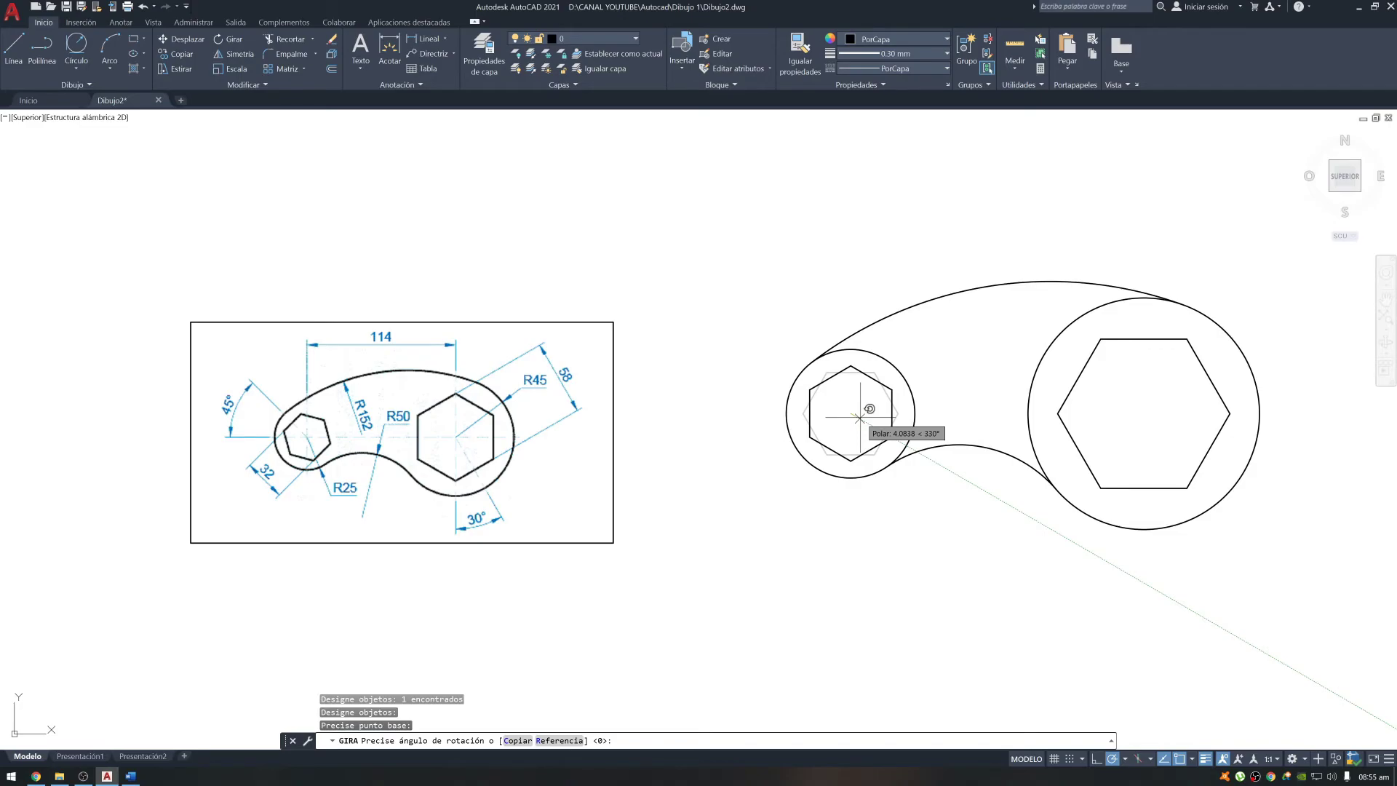
type("45")
key("Return")
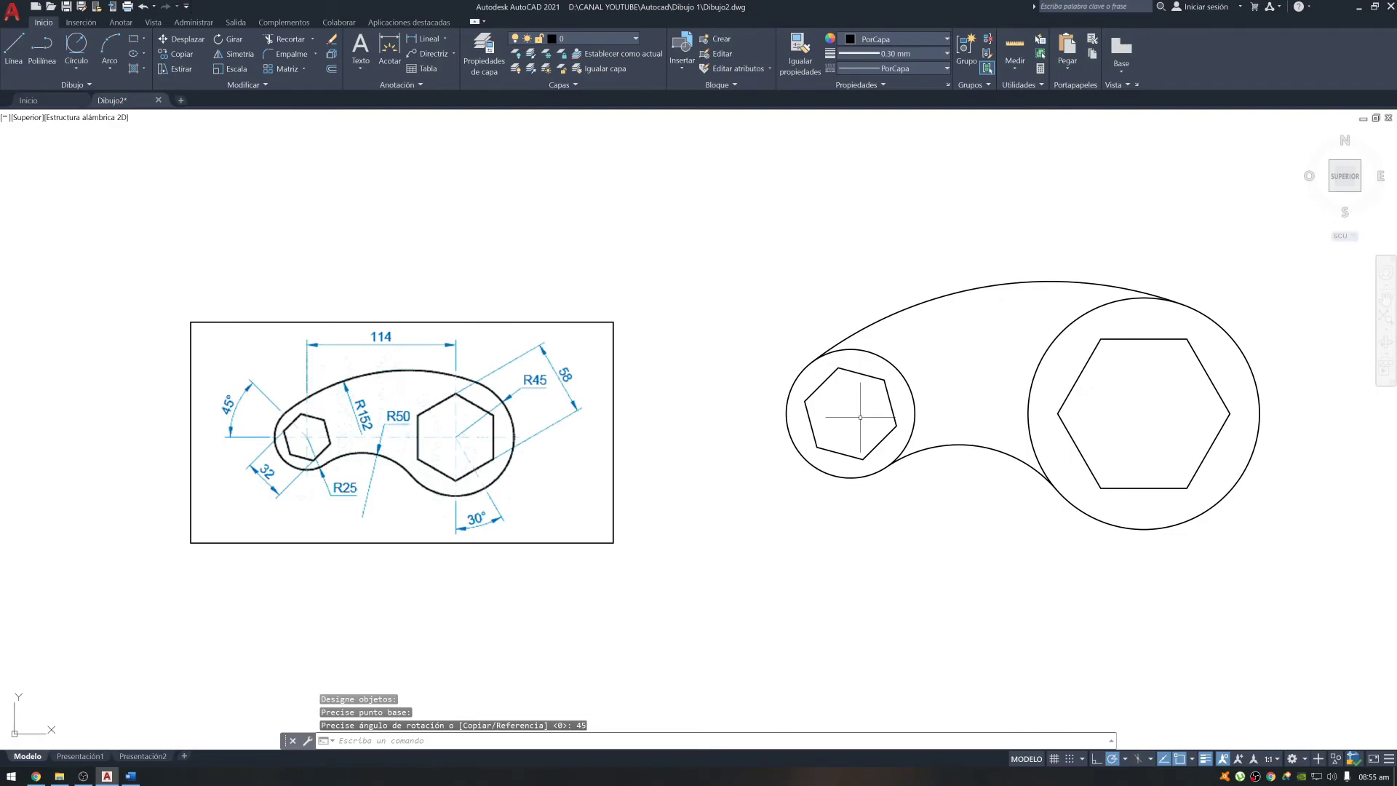
right_click(1098, 472)
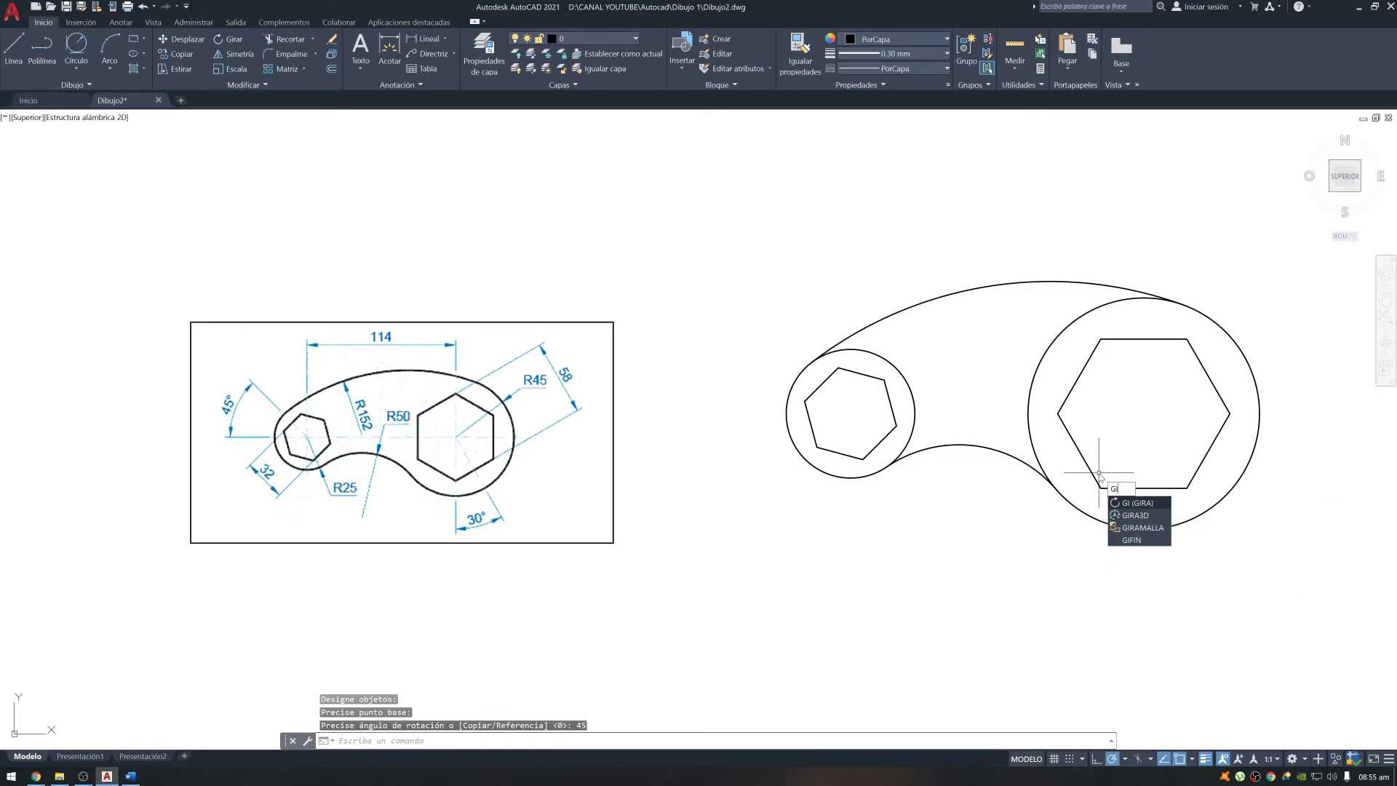
Step: Rotate the large hexagon 30° about the large circle's centre point
key("Escape")
key("Return")
left_click(1109, 487)
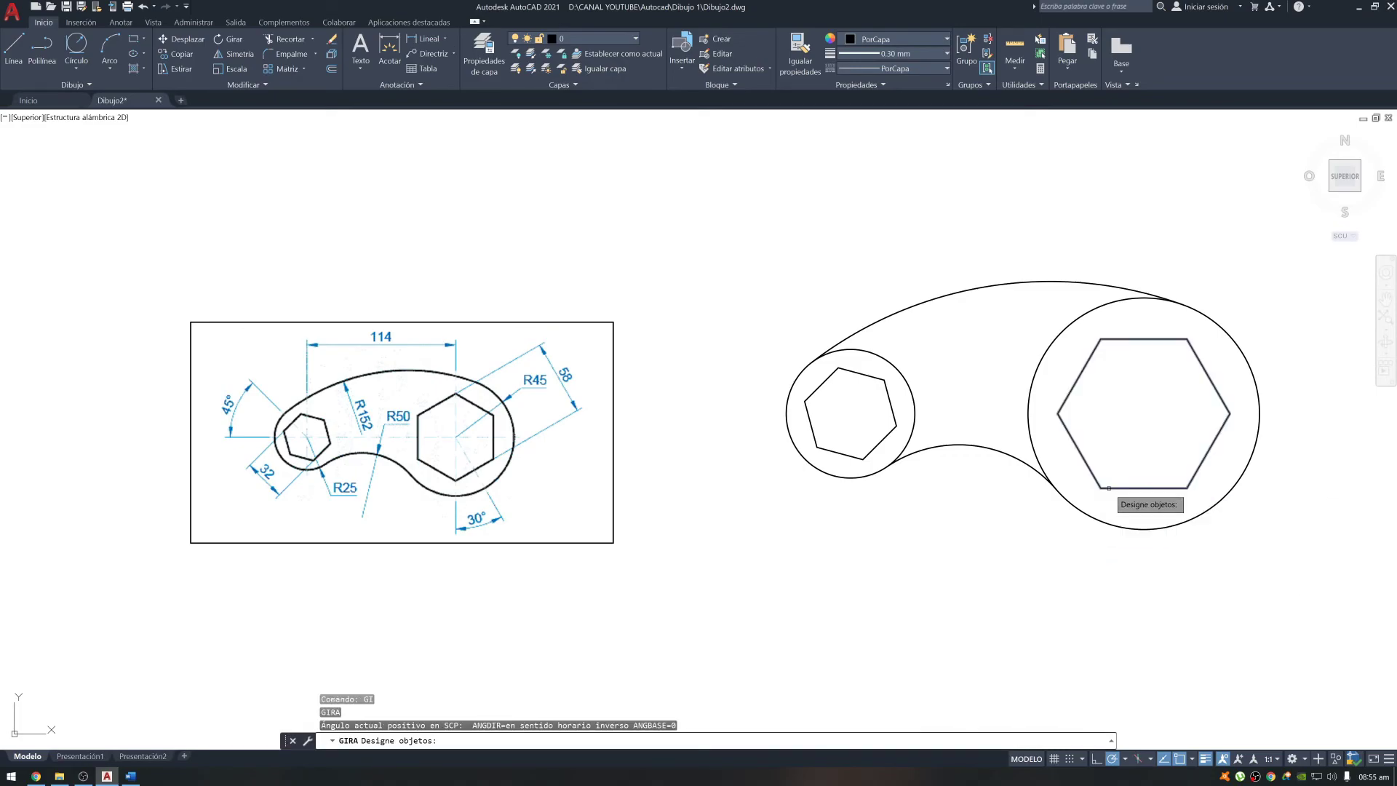
key("Return")
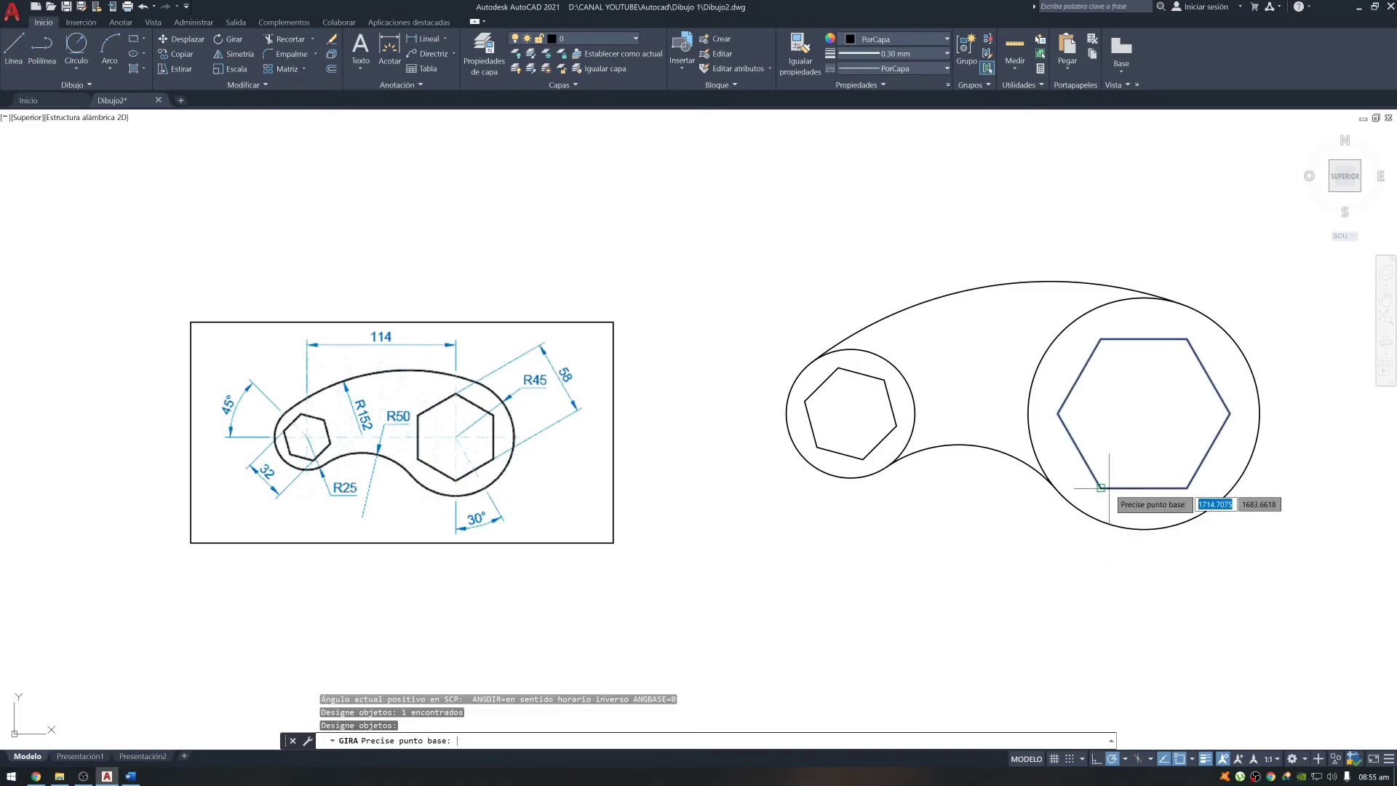
left_click(1143, 414)
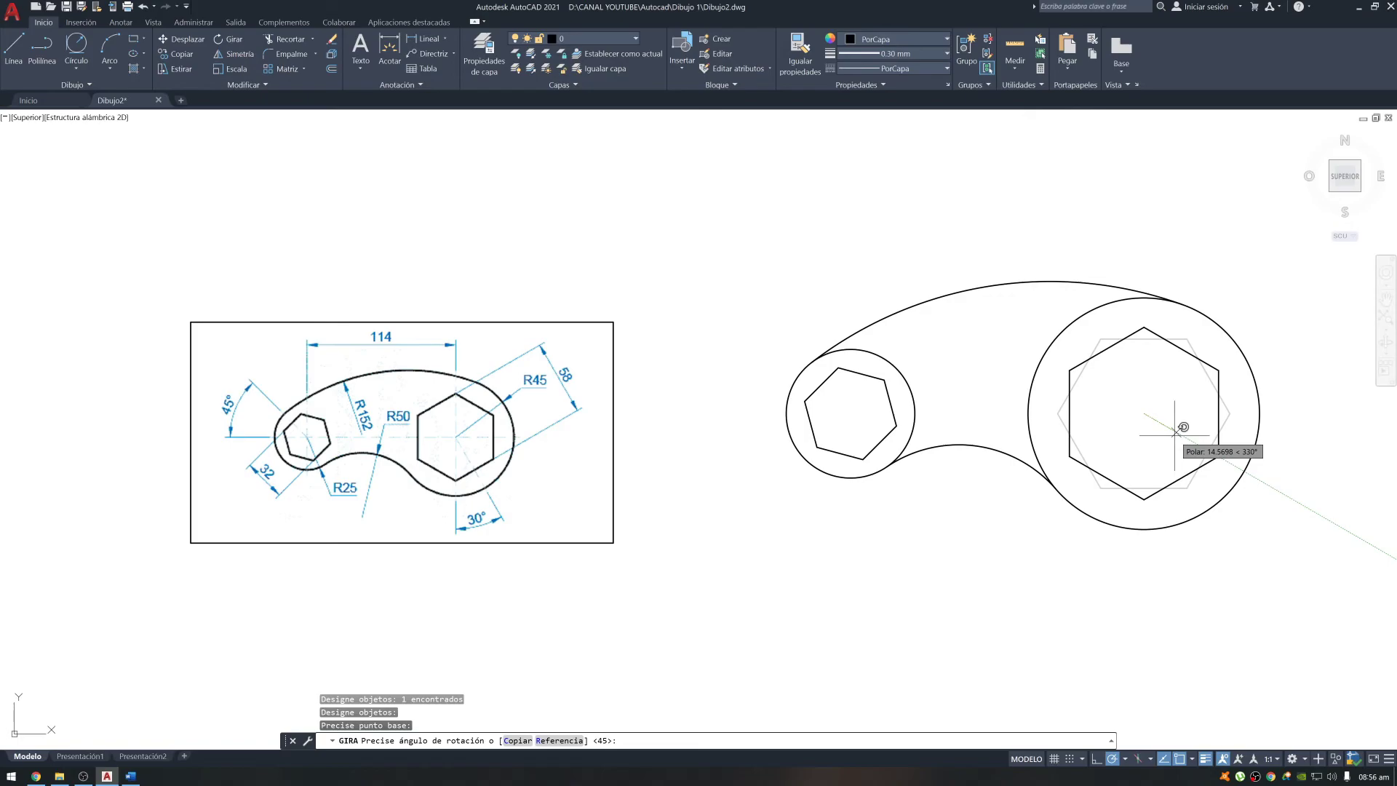
type("30")
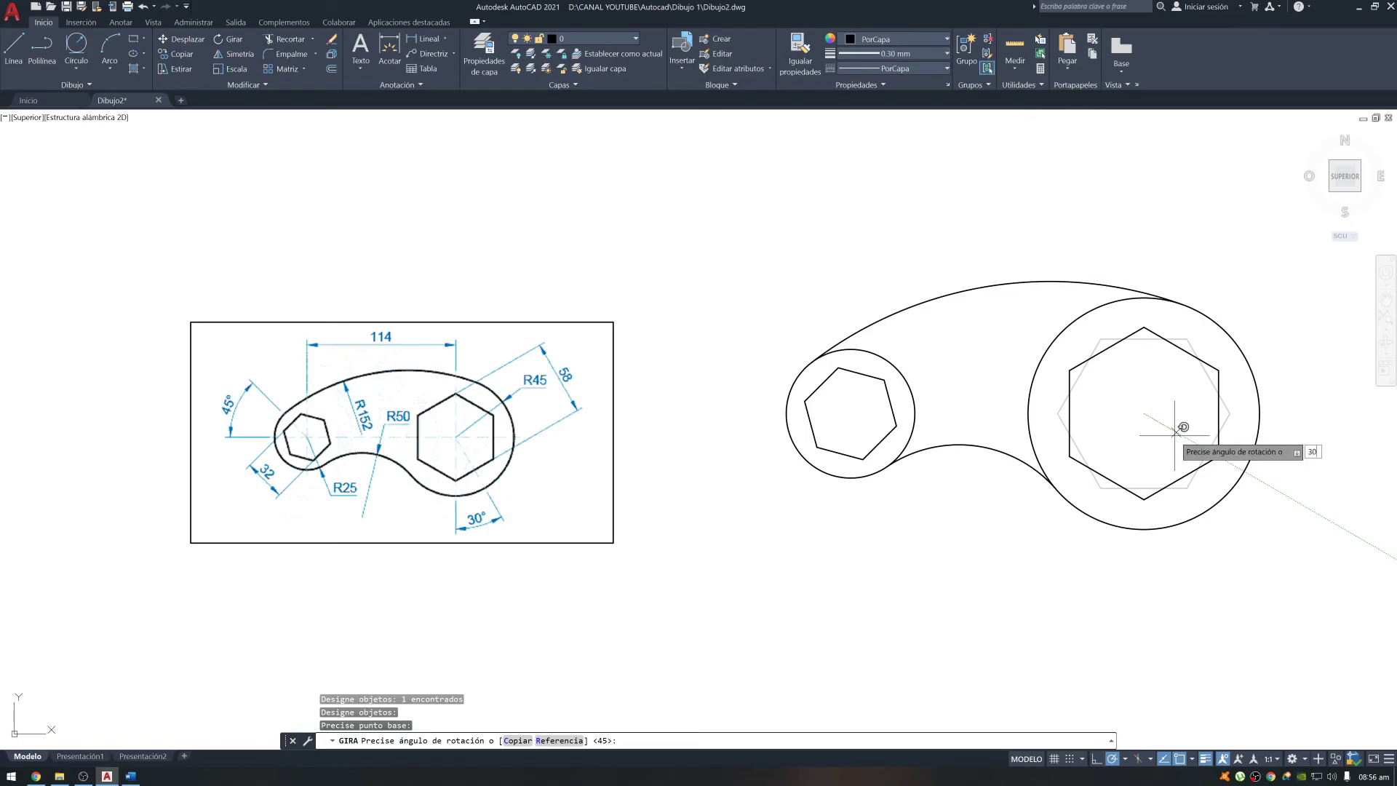
key("Return")
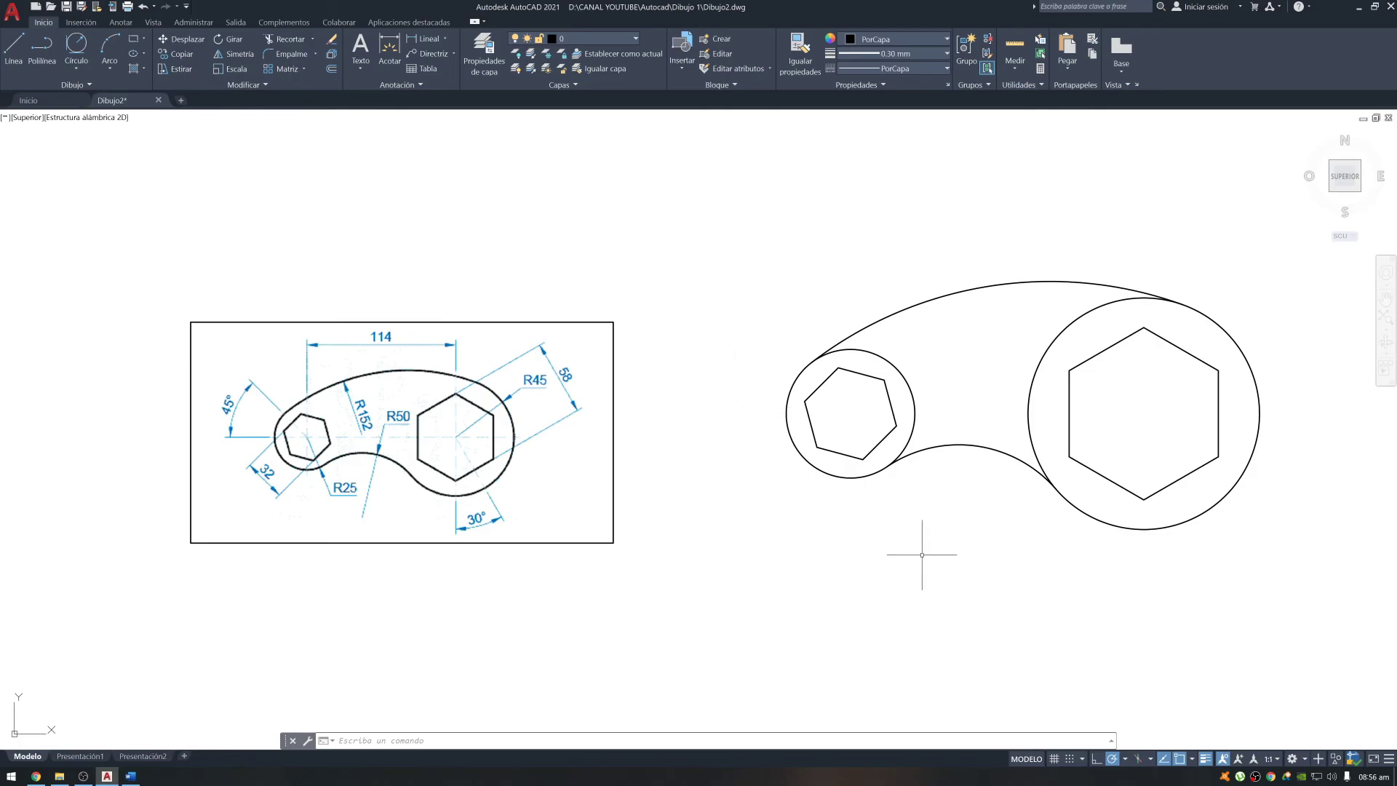
Step: Trim away the inner arcs of the small and large circles
type("r")
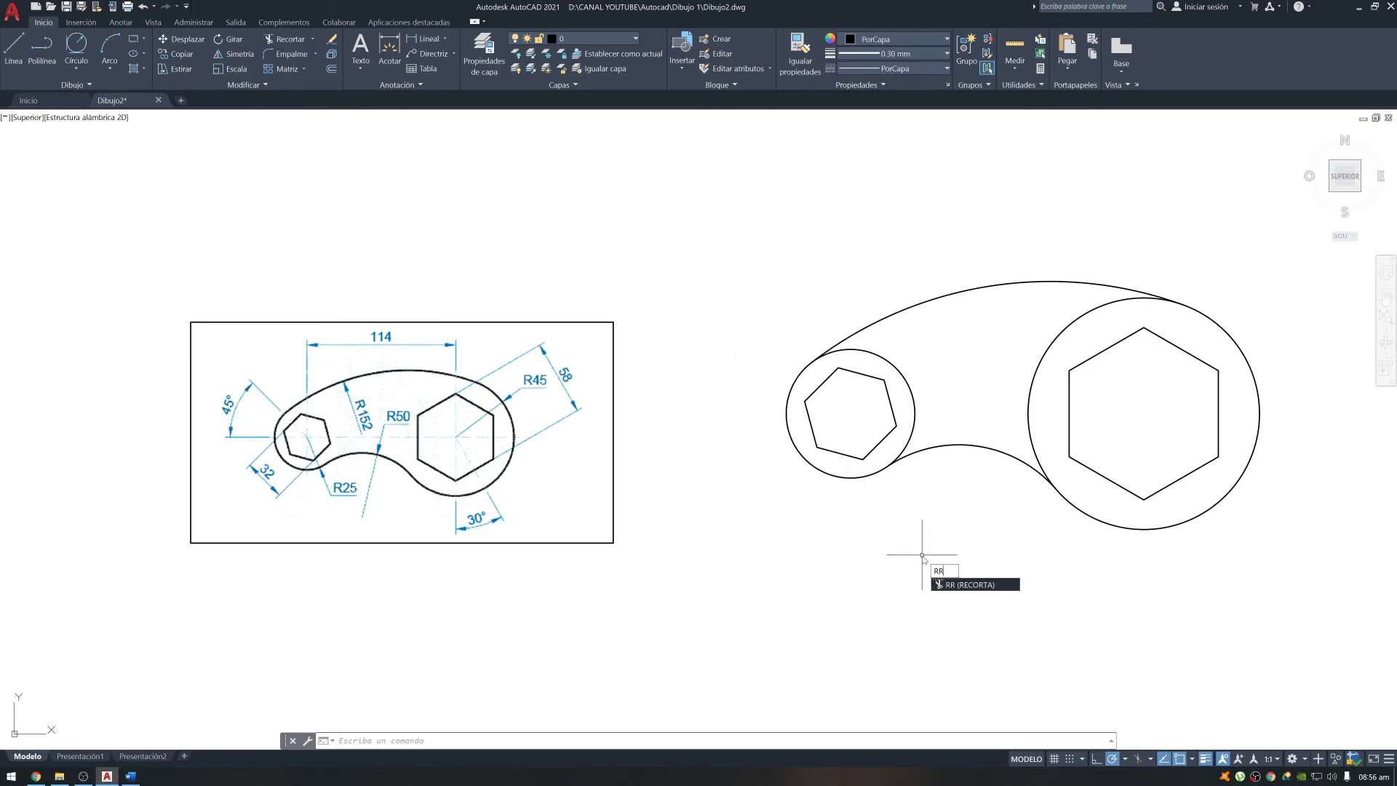
key("Return")
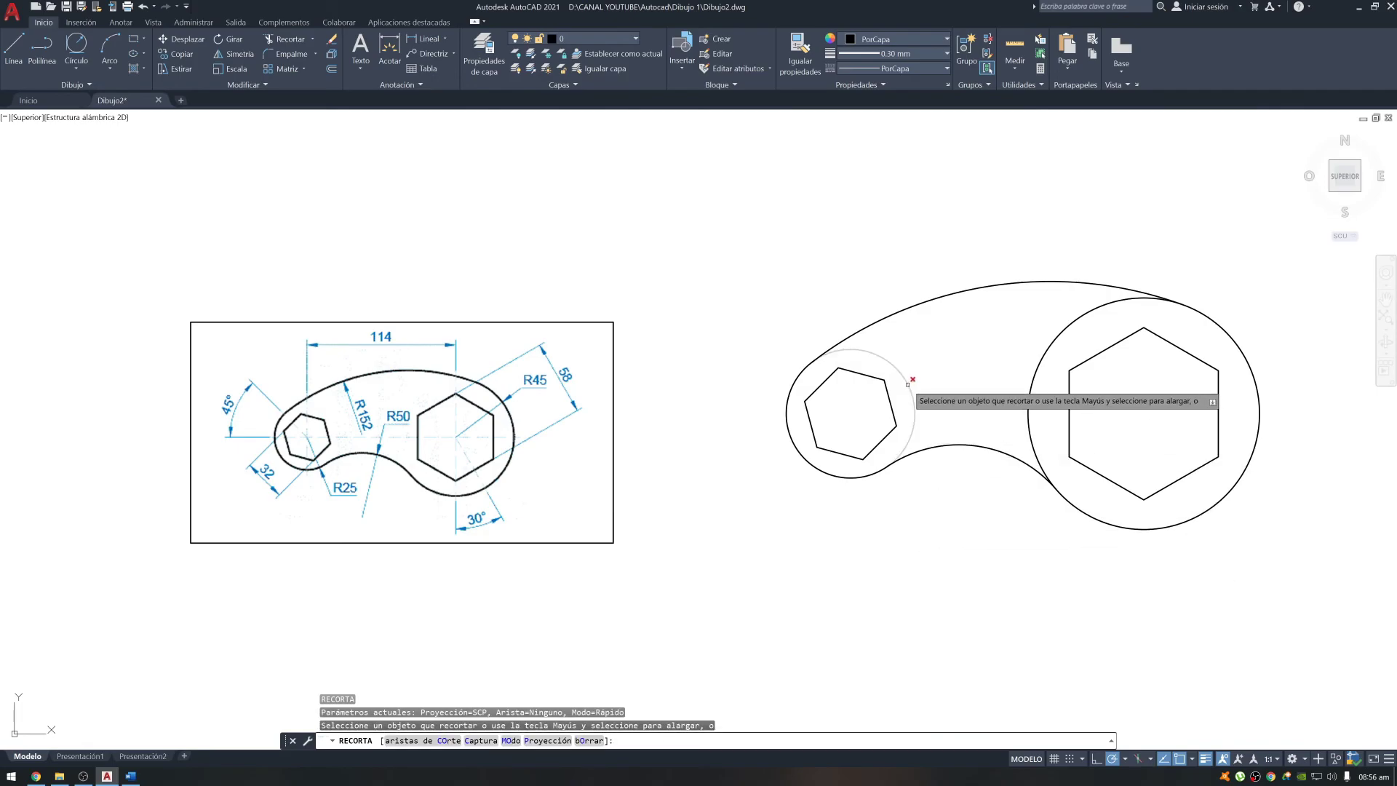
left_click(910, 381)
left_click(1041, 360)
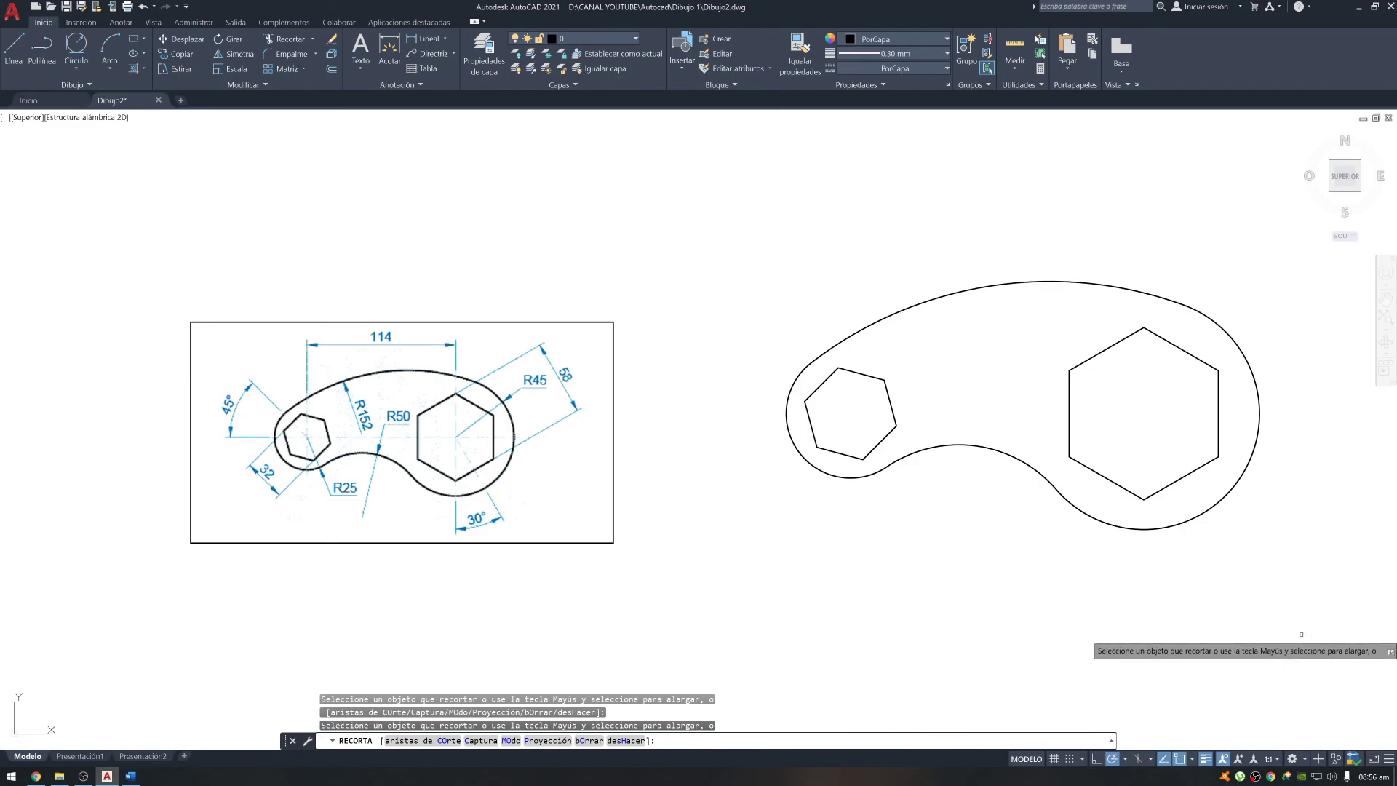
key("Escape")
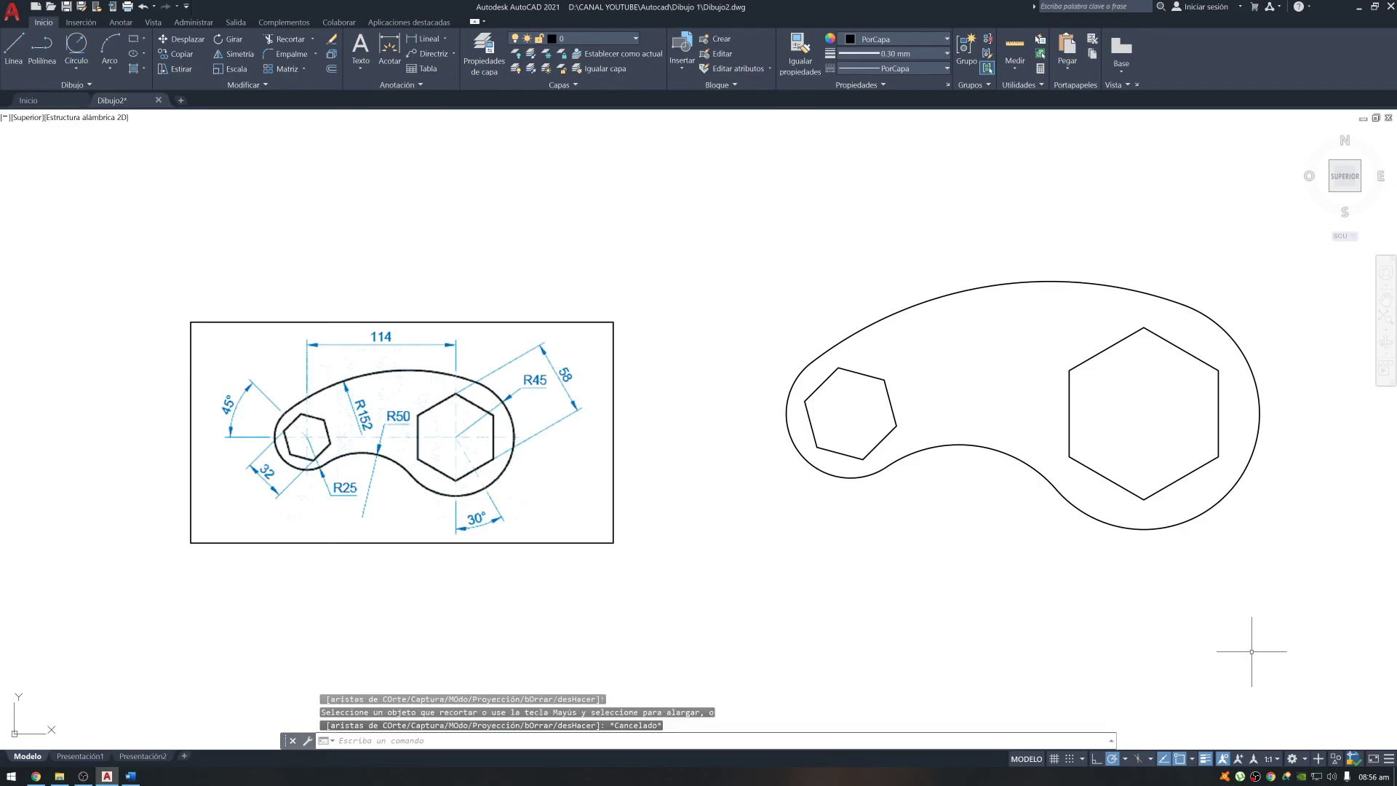